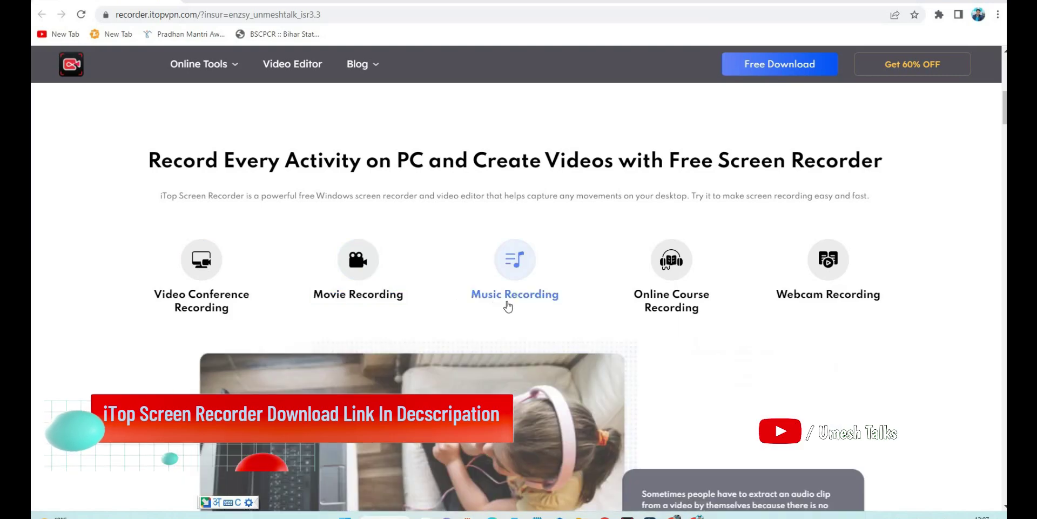
Examine the online course and webcam recording modes, the Game Mode section and the features overview on the product page
left_click(656, 312)
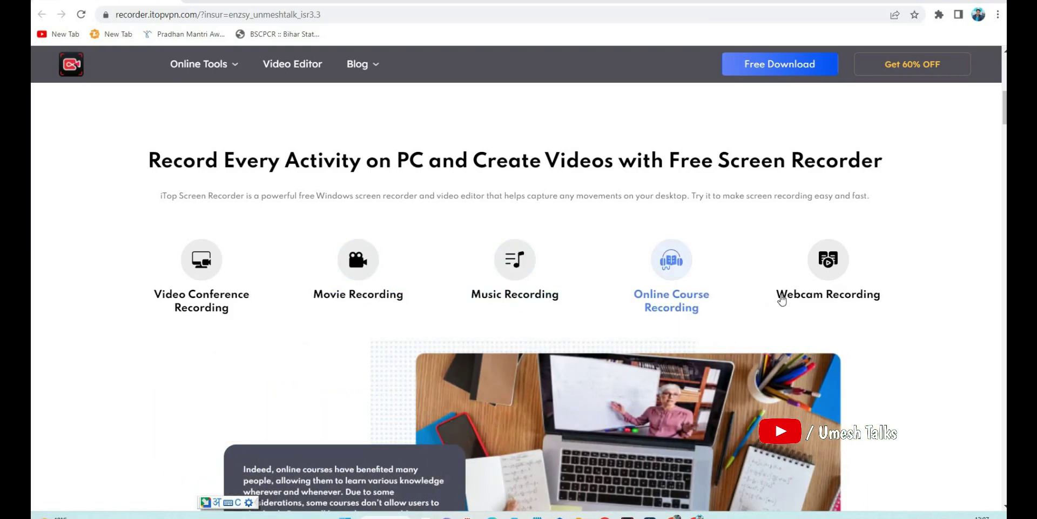
left_click(800, 300)
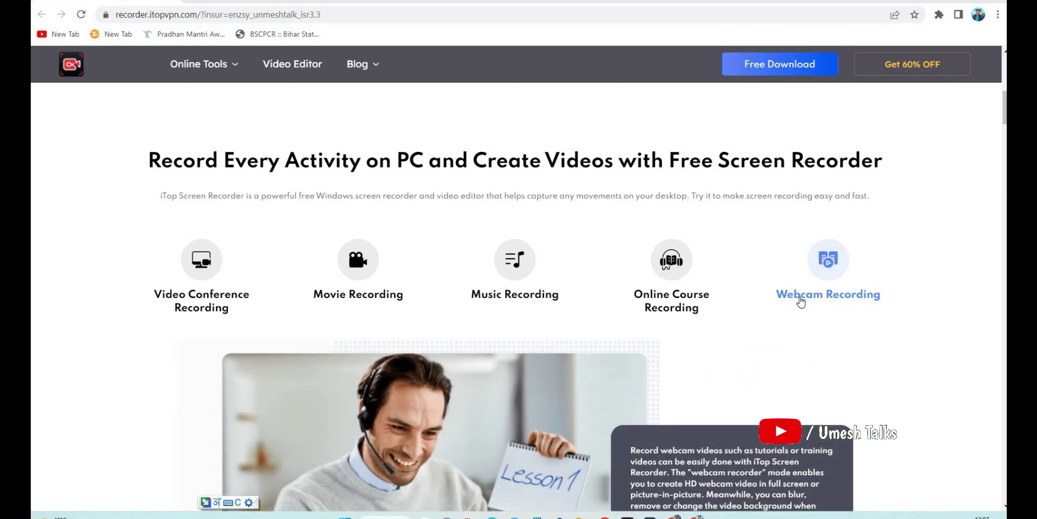
scroll(800, 301, "down", 3)
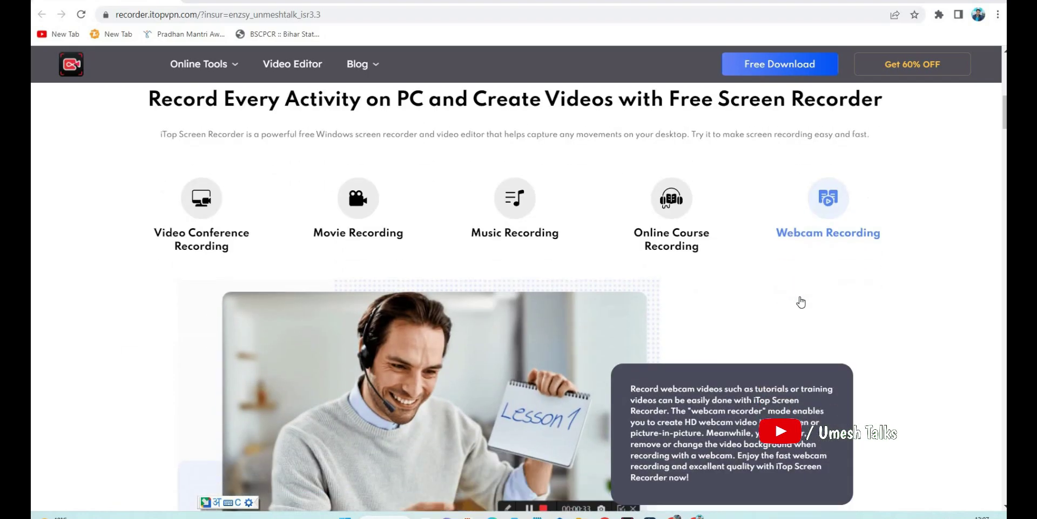
scroll(660, 329, "down", 8)
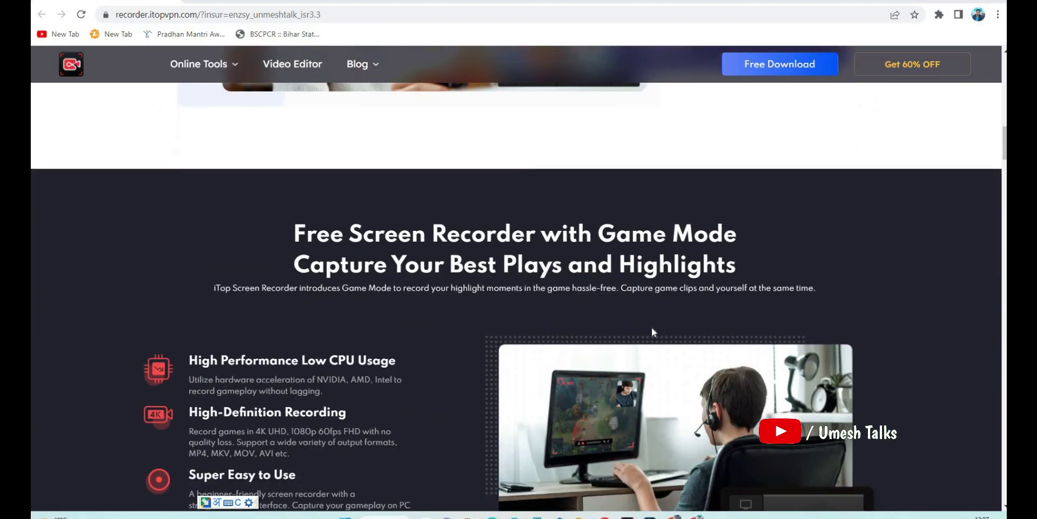
scroll(387, 332, "down", 1)
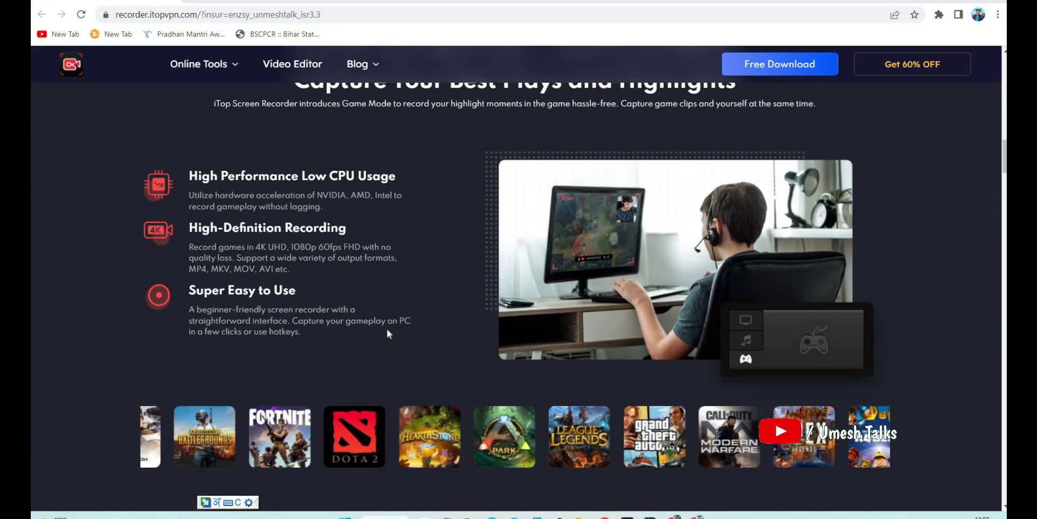
scroll(386, 333, "down", 6)
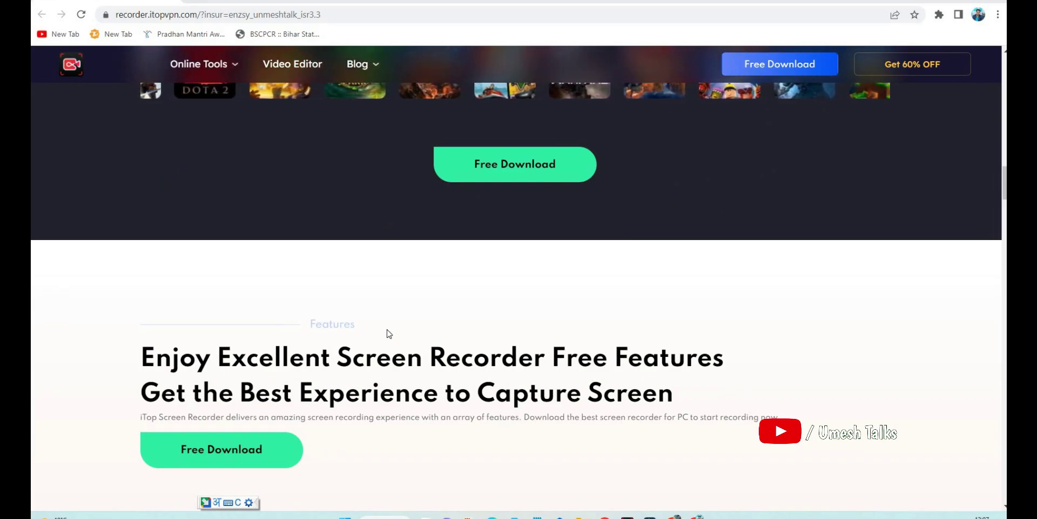
scroll(387, 333, "up", 8)
scroll(387, 332, "up", 15)
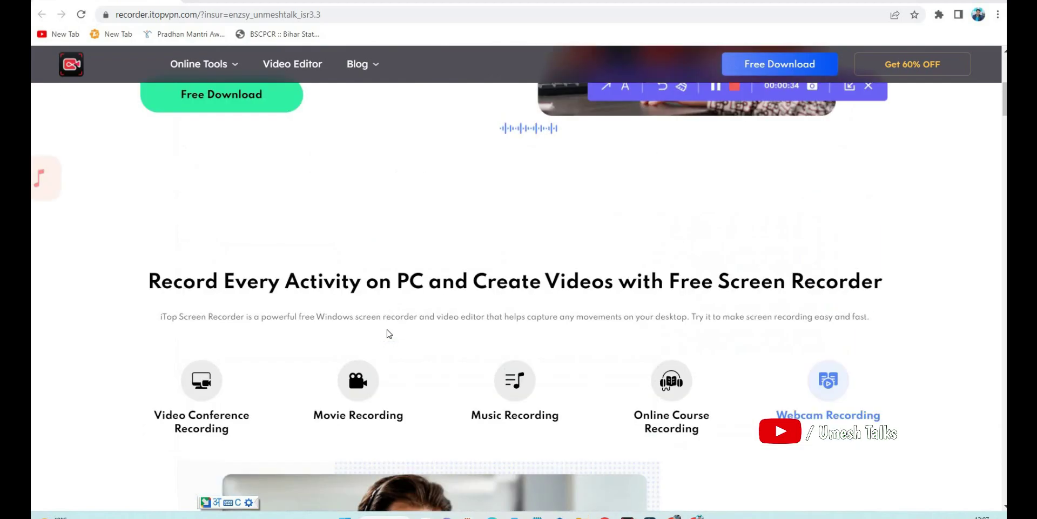
scroll(387, 332, "up", 1)
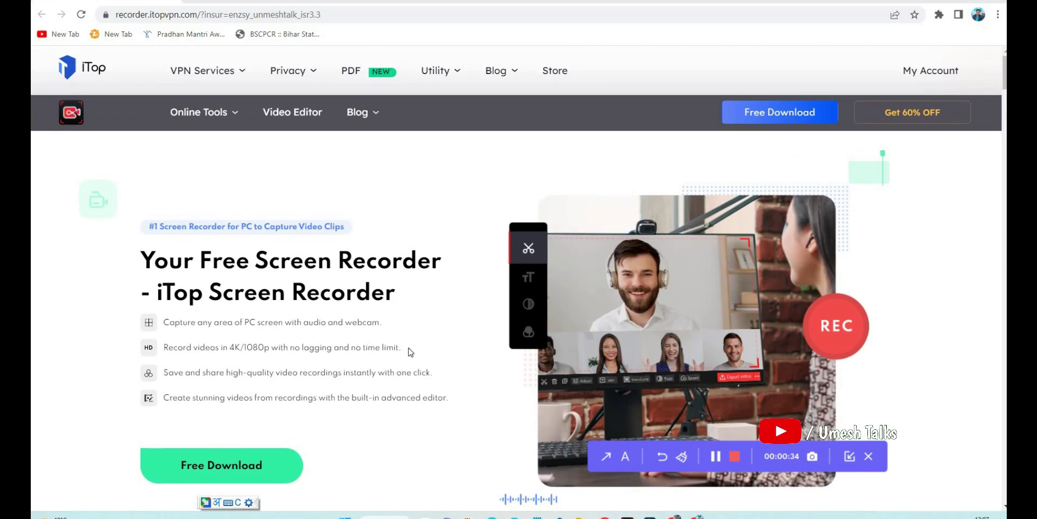
Download the free iTop Screen Recorder installer from the product page and open the downloaded file's options
scroll(238, 419, "down", 1)
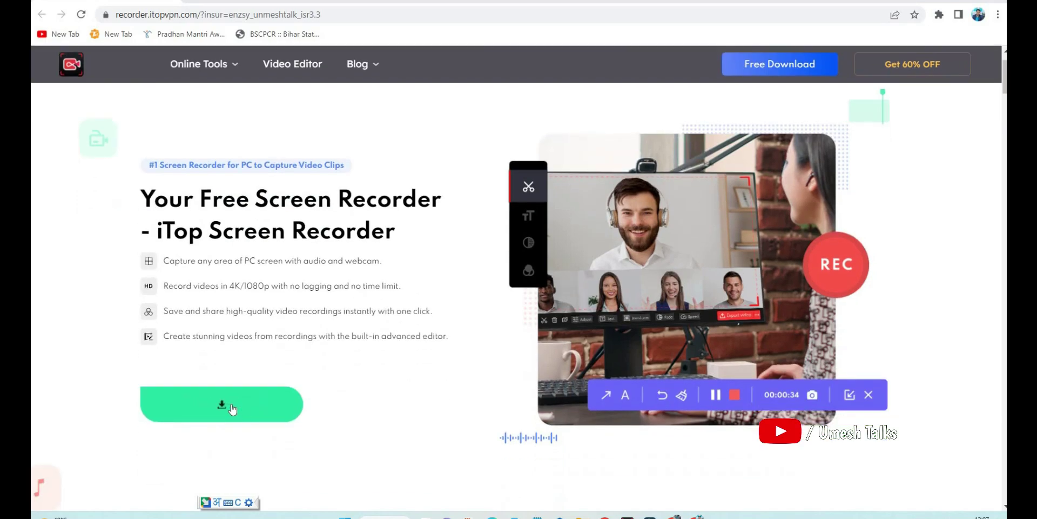
left_click(231, 406)
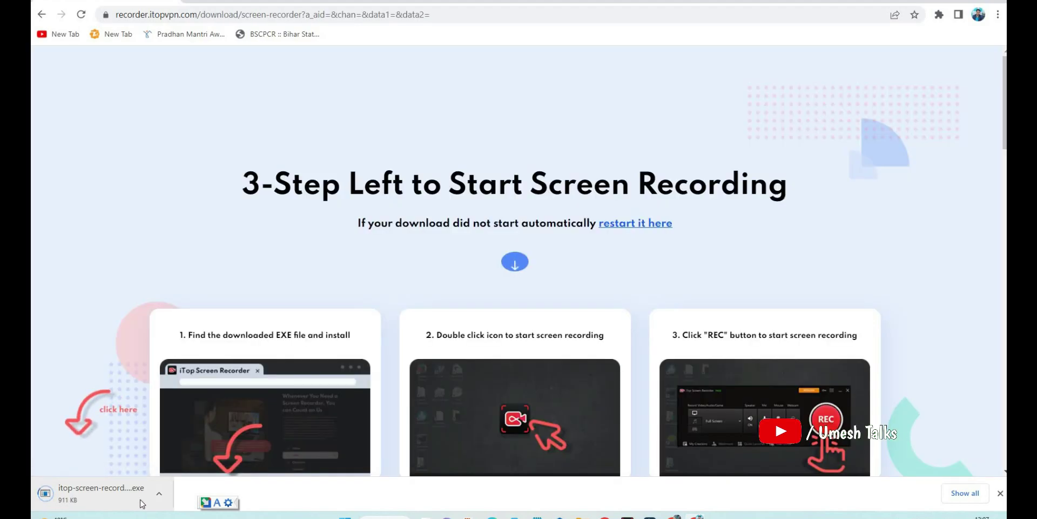
left_click(159, 493)
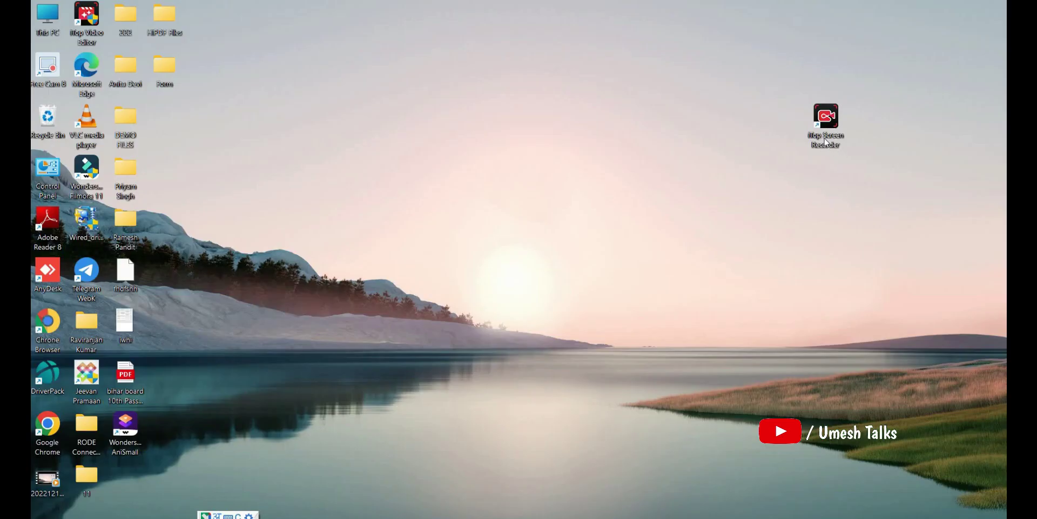
Launch iTop Screen Recorder from the desktop and open its settings
double_click(835, 118)
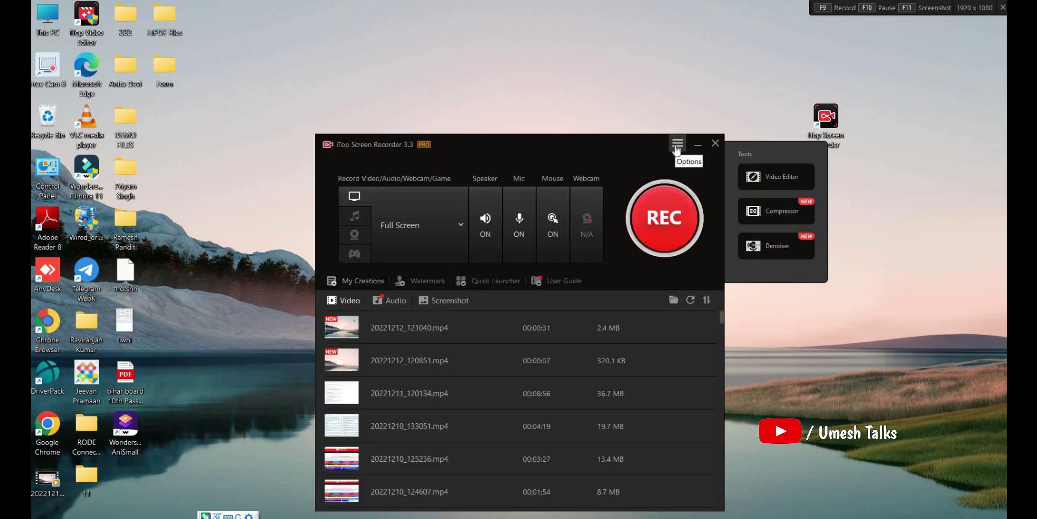
left_click(677, 144)
left_click(650, 146)
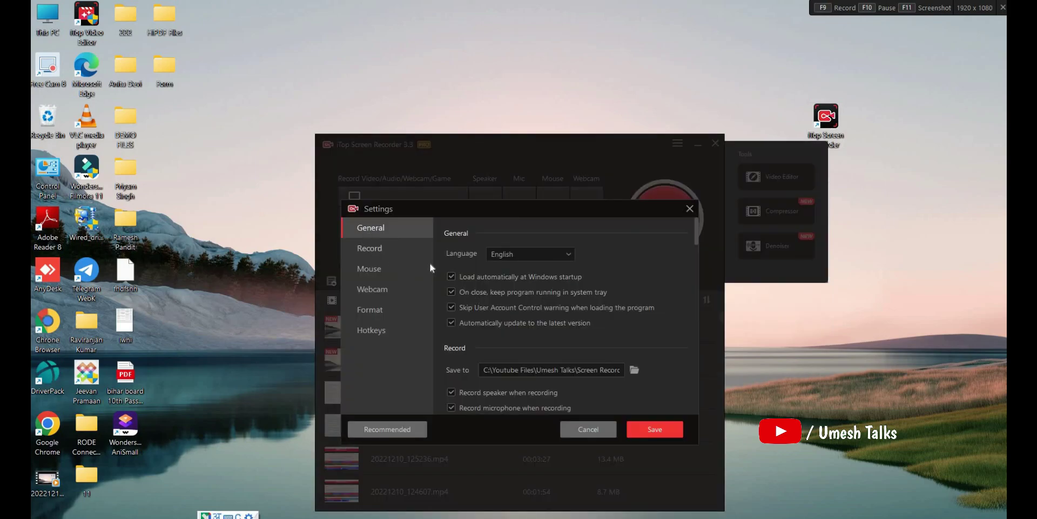
Review the general settings and inspect the folder selection for saved recordings without changing it
scroll(469, 326, "down", 1)
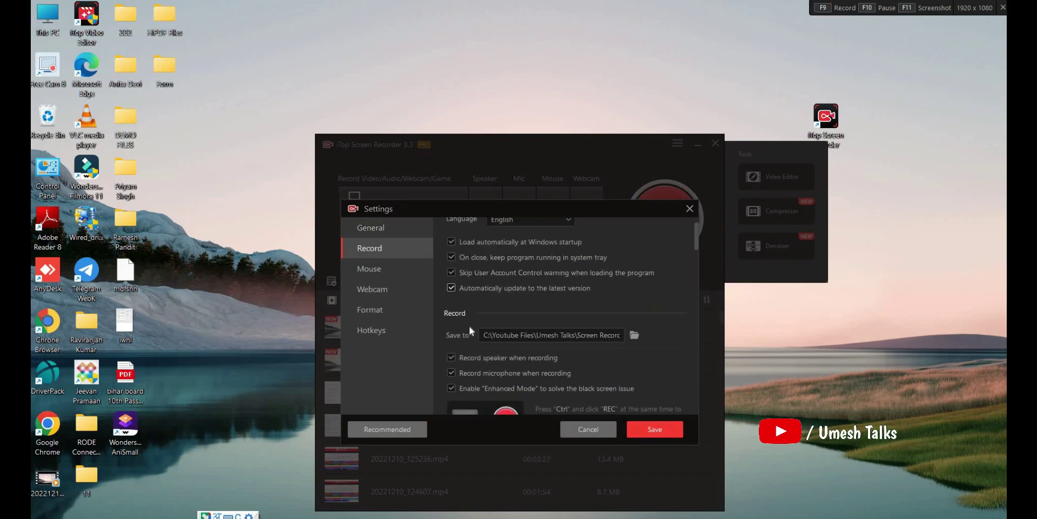
scroll(455, 306, "down", 1)
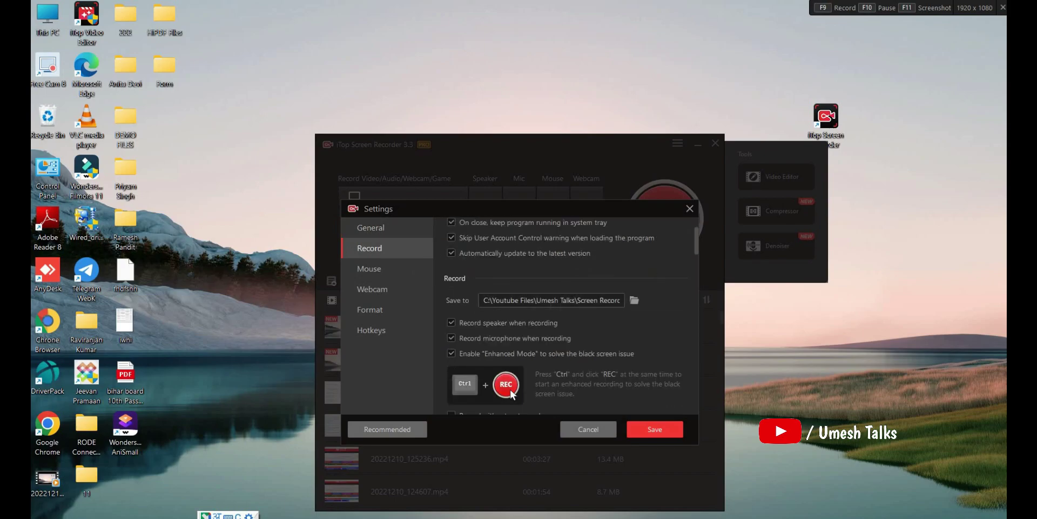
left_click(634, 299)
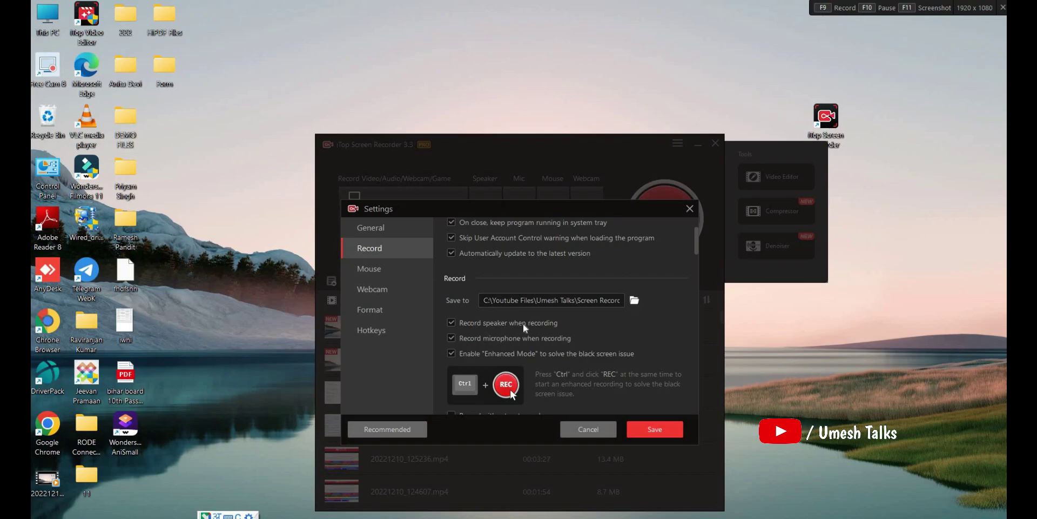
left_click(519, 361)
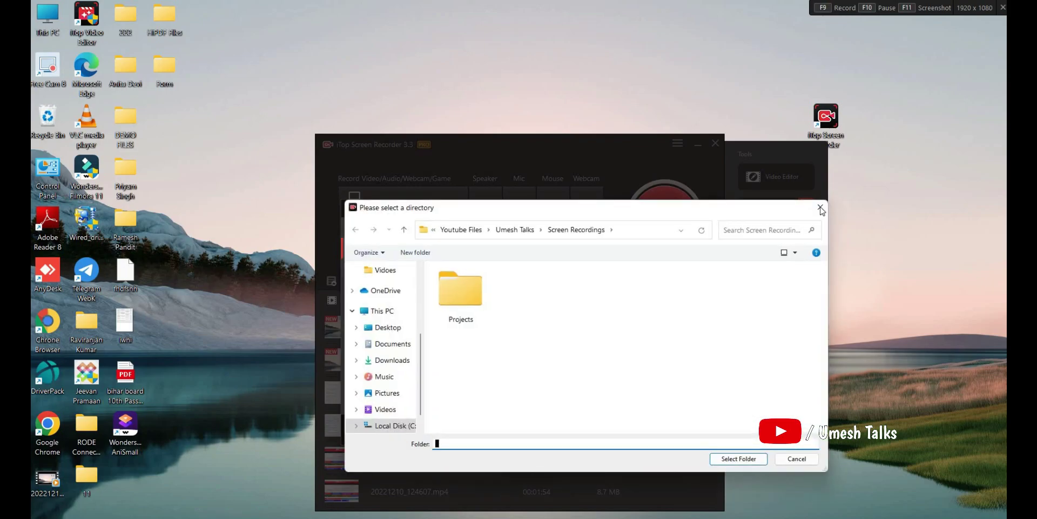
key("Escape")
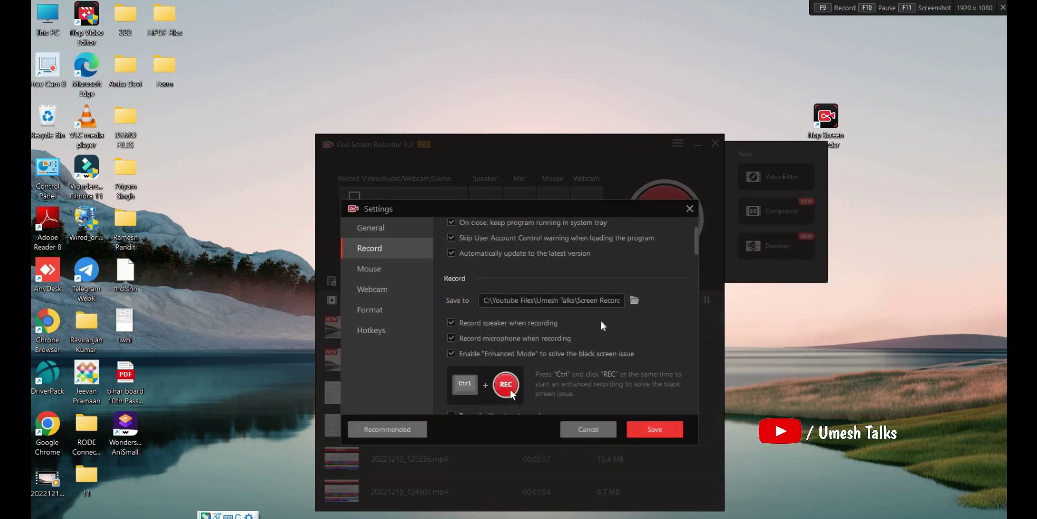
Examine the recording options, mouse highlight and click effects, and webcam overlay settings
scroll(601, 321, "down", 3)
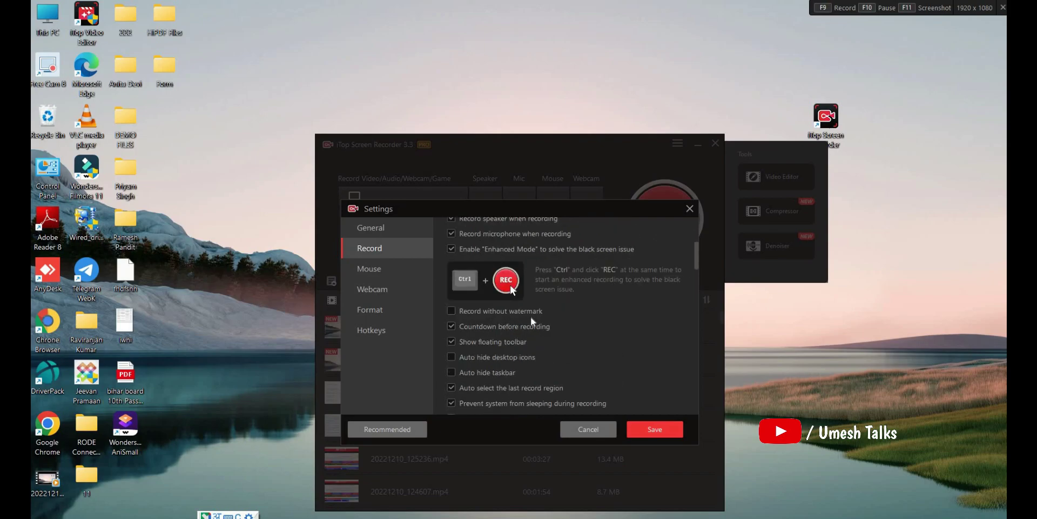
scroll(481, 305, "down", 1)
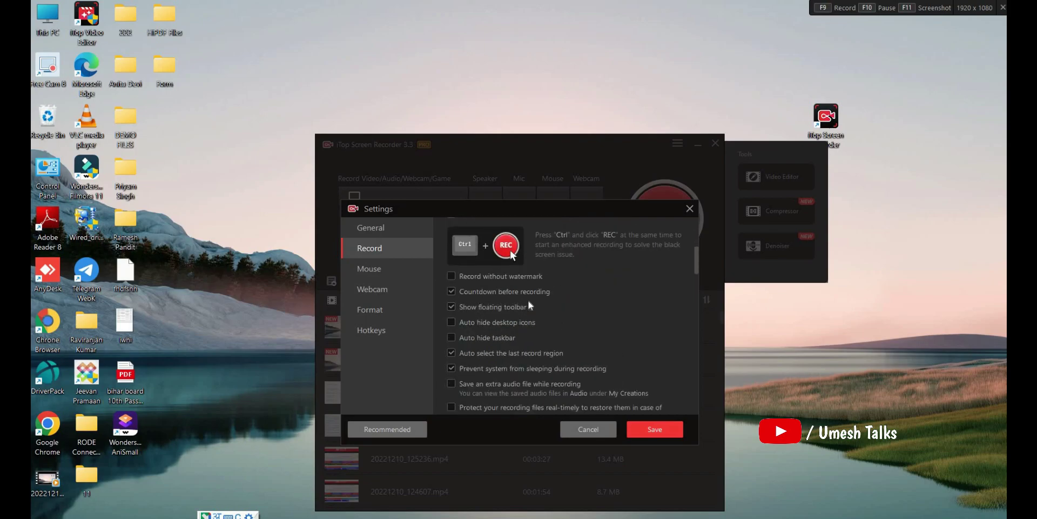
scroll(499, 313, "down", 1)
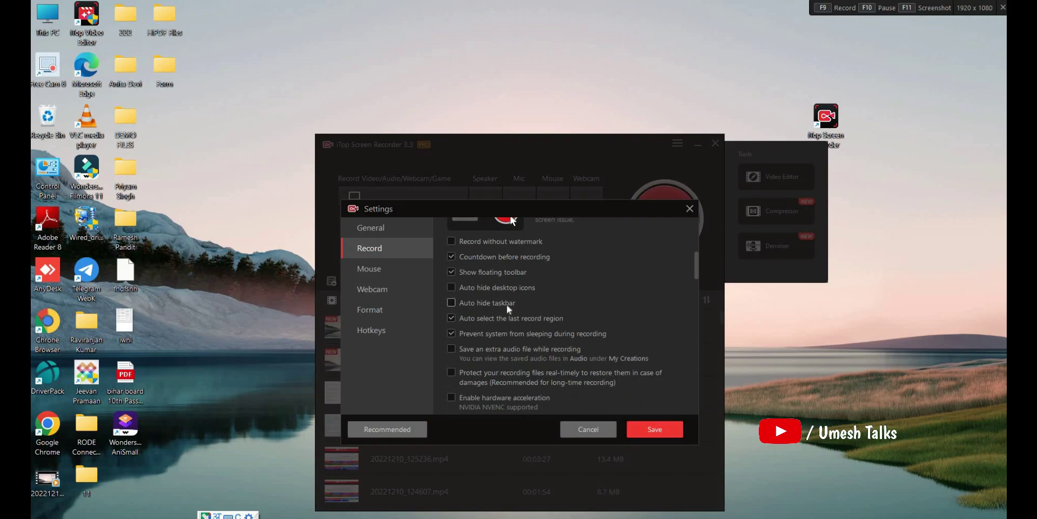
scroll(524, 332, "down", 1)
scroll(529, 341, "down", 3)
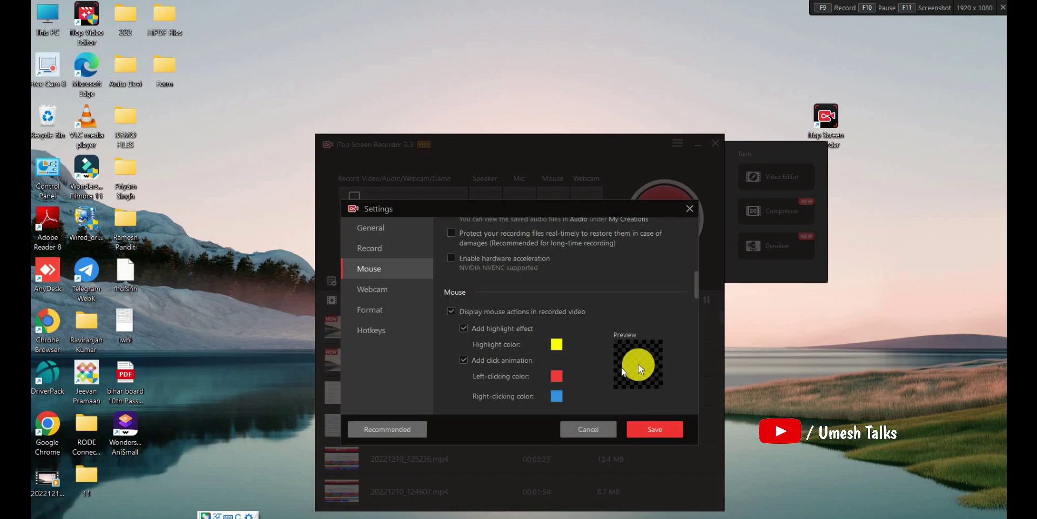
scroll(594, 351, "down", 3)
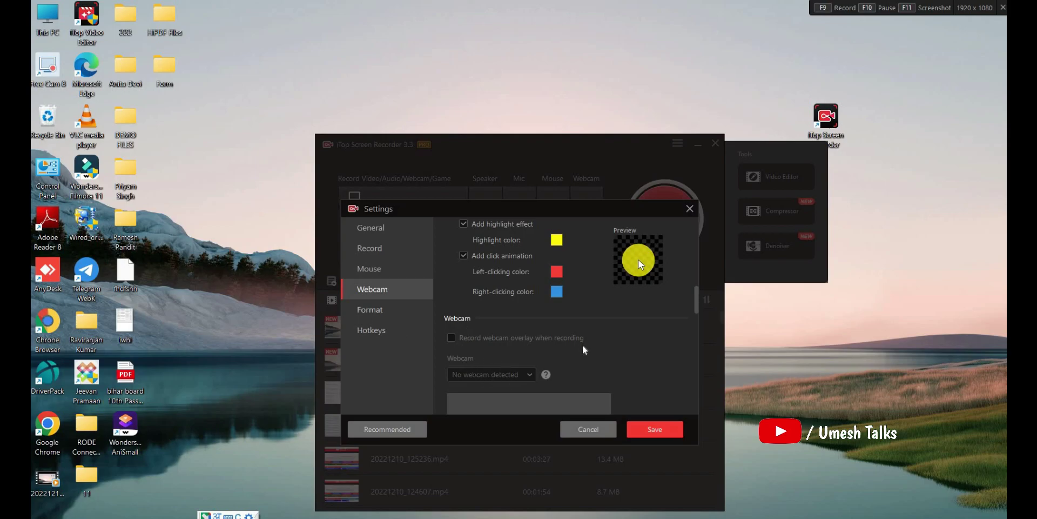
scroll(583, 345, "down", 5)
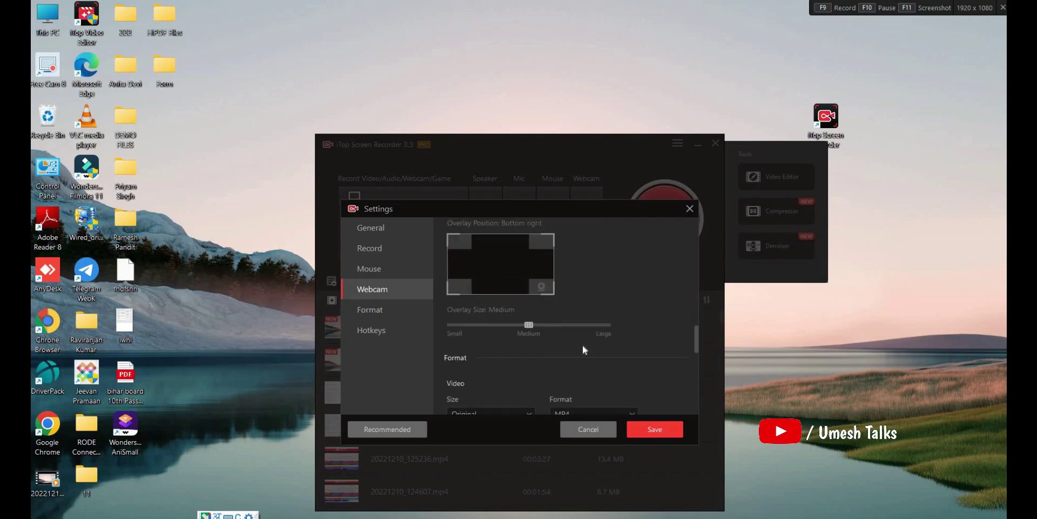
Review the available sizes, file formats, frame rates and bitrates for recorded video
scroll(583, 345, "down", 2)
left_click(479, 346)
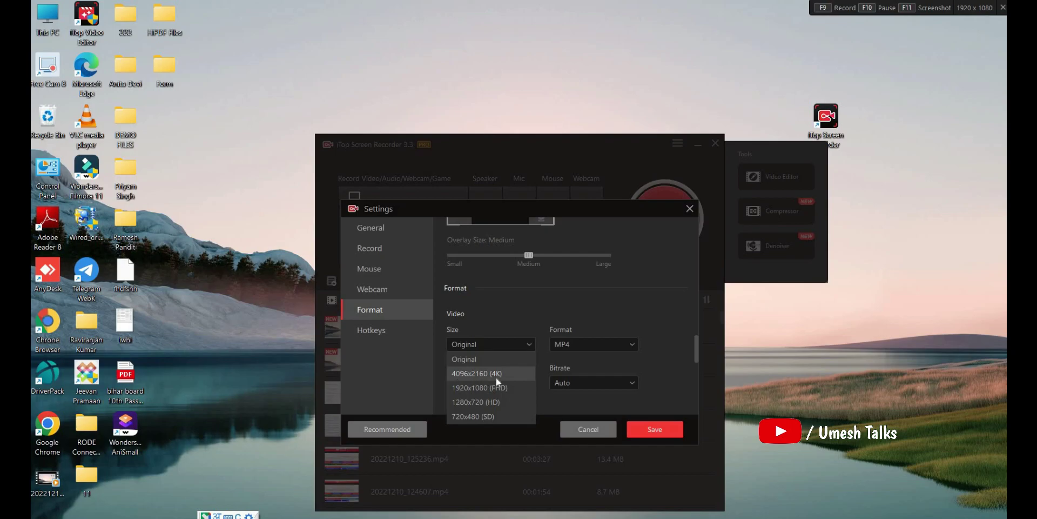
left_click(573, 339)
left_click(574, 340)
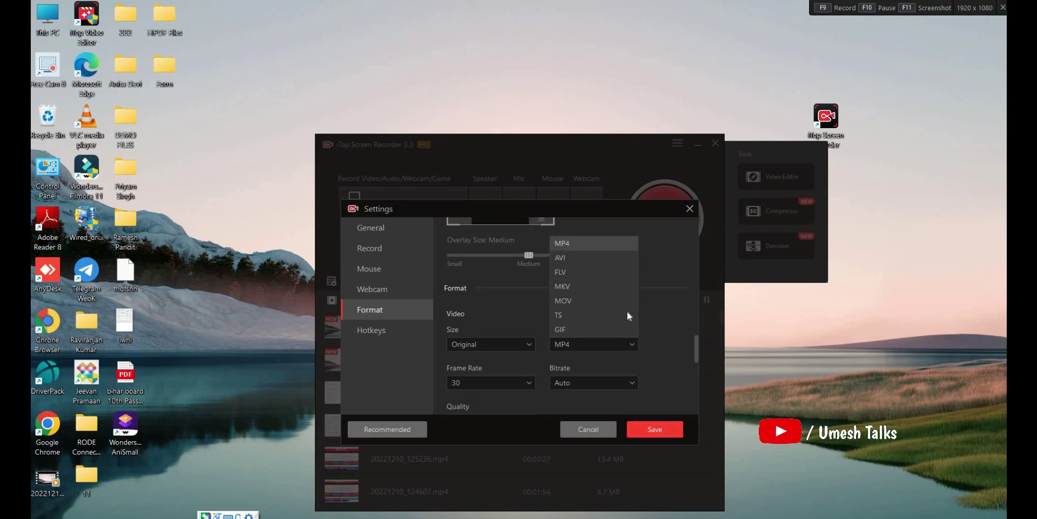
left_click(609, 358)
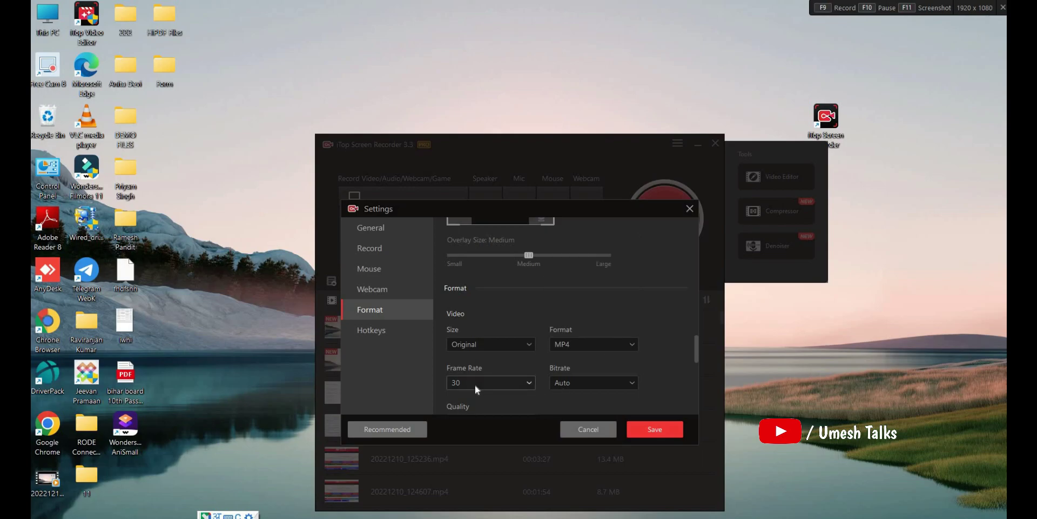
left_click(475, 383)
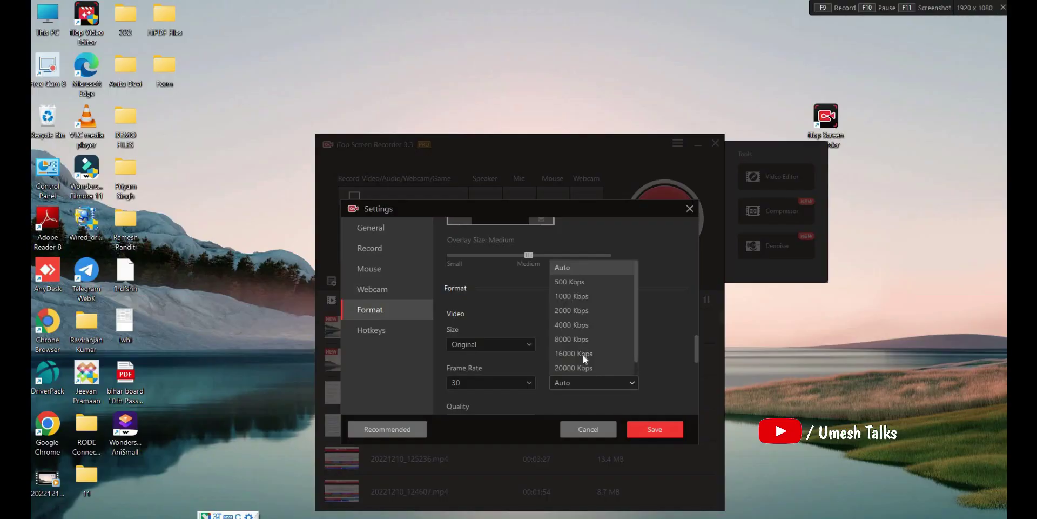
scroll(578, 366, "down", 1)
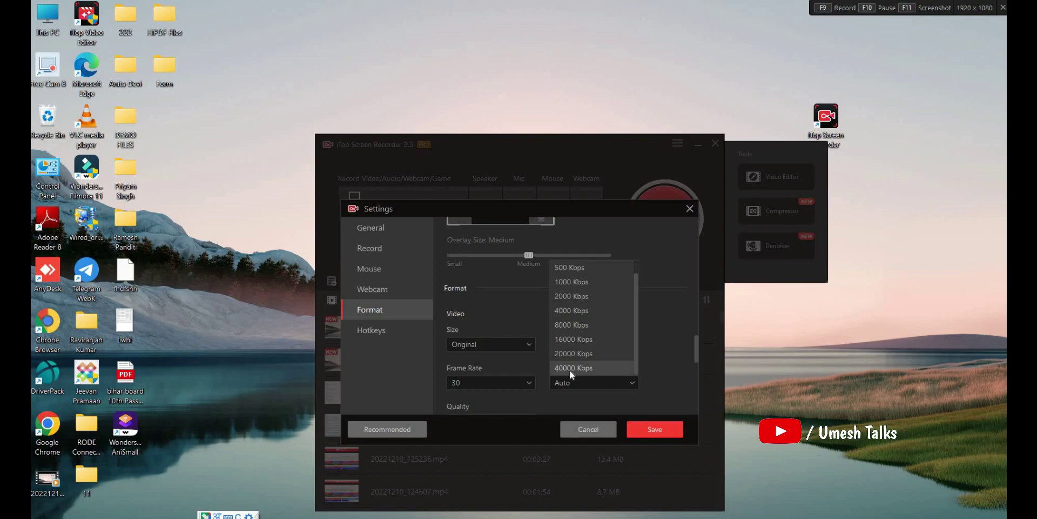
left_click(654, 353)
Check the video quality choices and the audio format settings
scroll(513, 370, "down", 1)
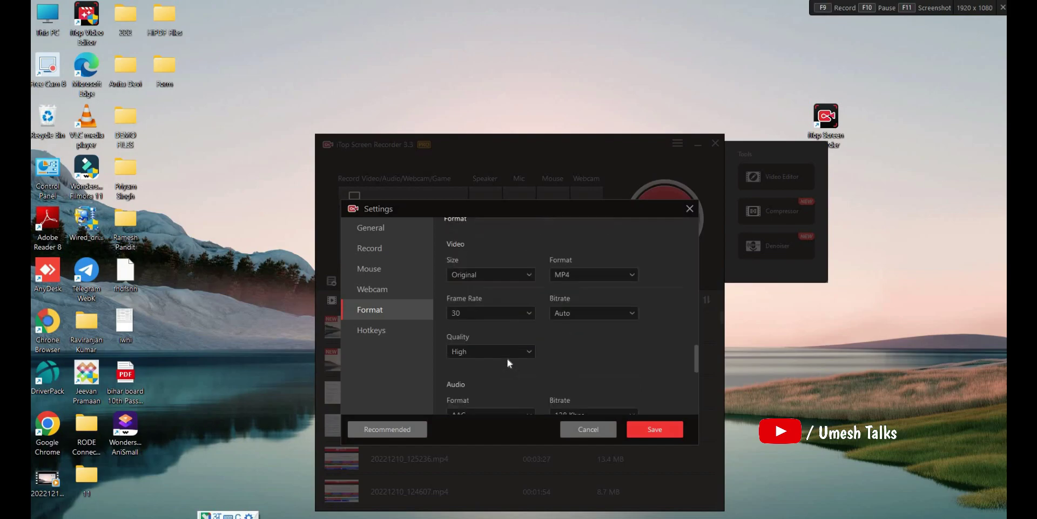
left_click(465, 354)
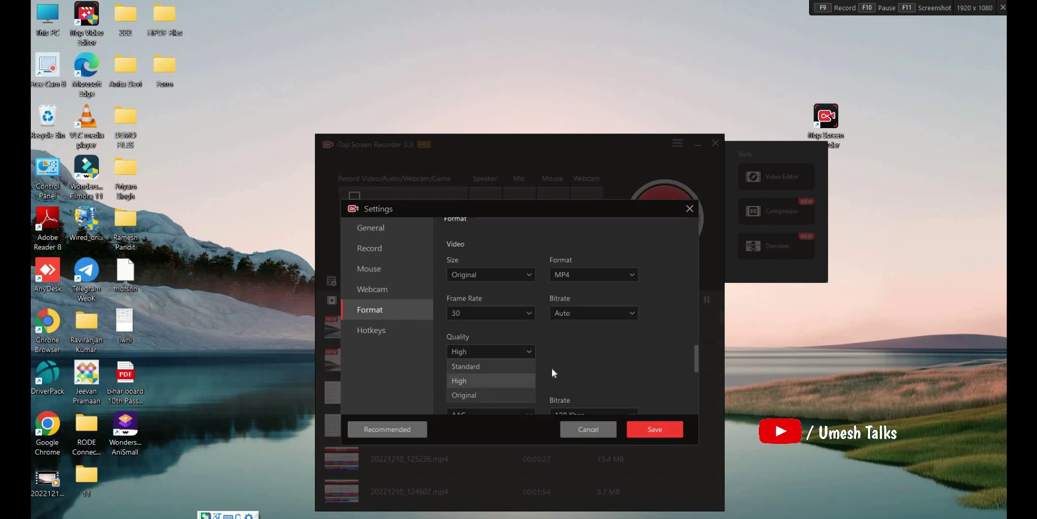
left_click(612, 354)
scroll(473, 325, "down", 2)
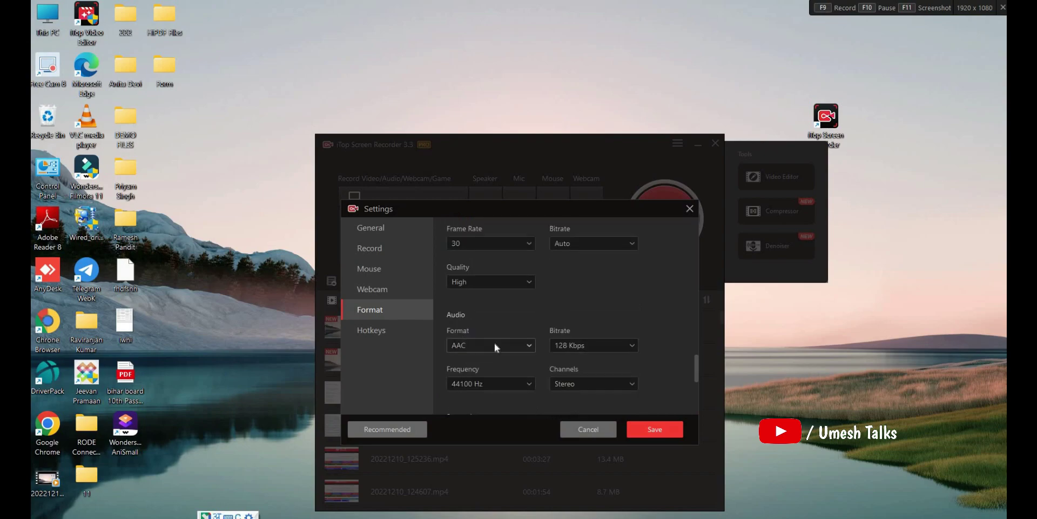
Check the screenshot format choices and the hotkeys for recording, pausing and taking screenshots
scroll(487, 356, "down", 3)
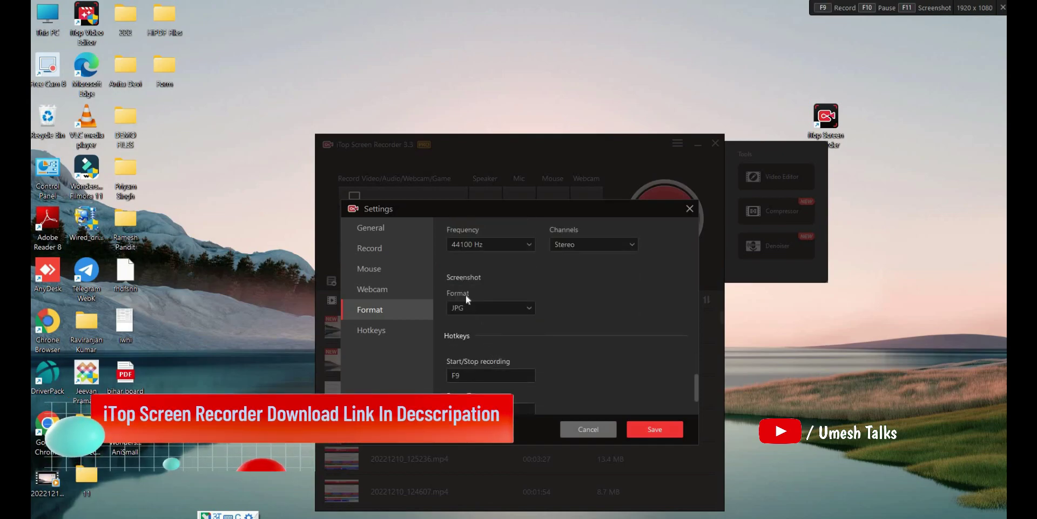
scroll(476, 302, "down", 1)
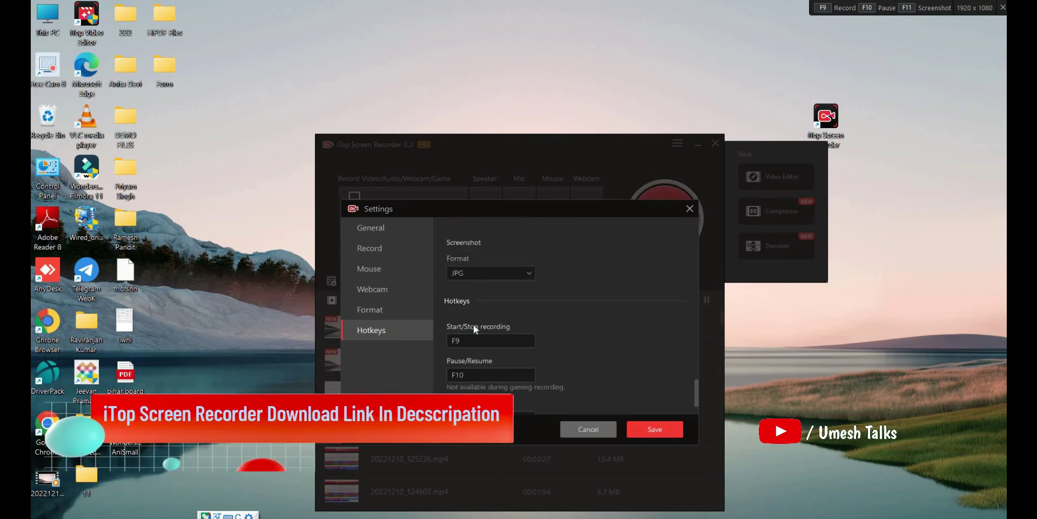
left_click(491, 273)
left_click(459, 288)
scroll(460, 301, "down", 1)
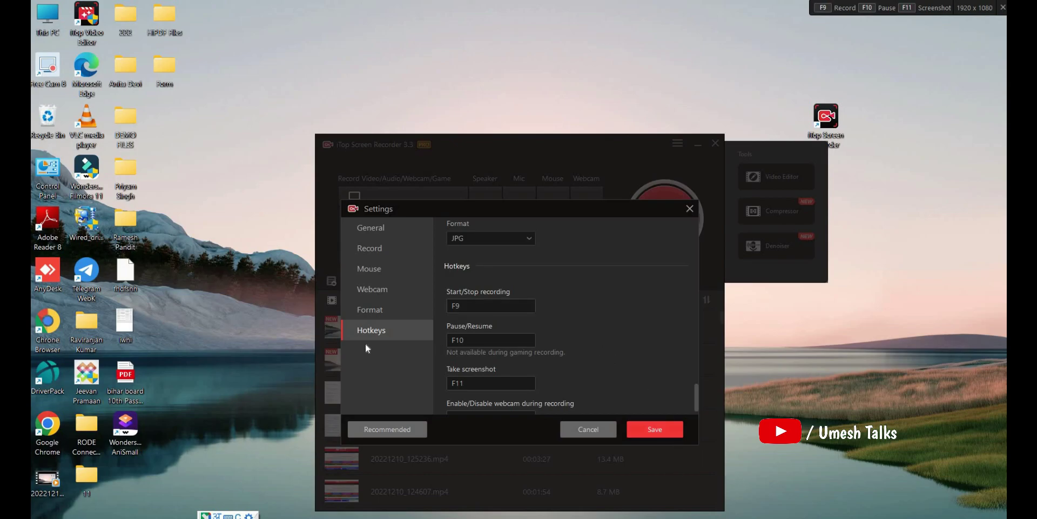
Check the hotkey for enabling or disabling the webcam during recording, and save the recorder settings
scroll(569, 340, "down", 1)
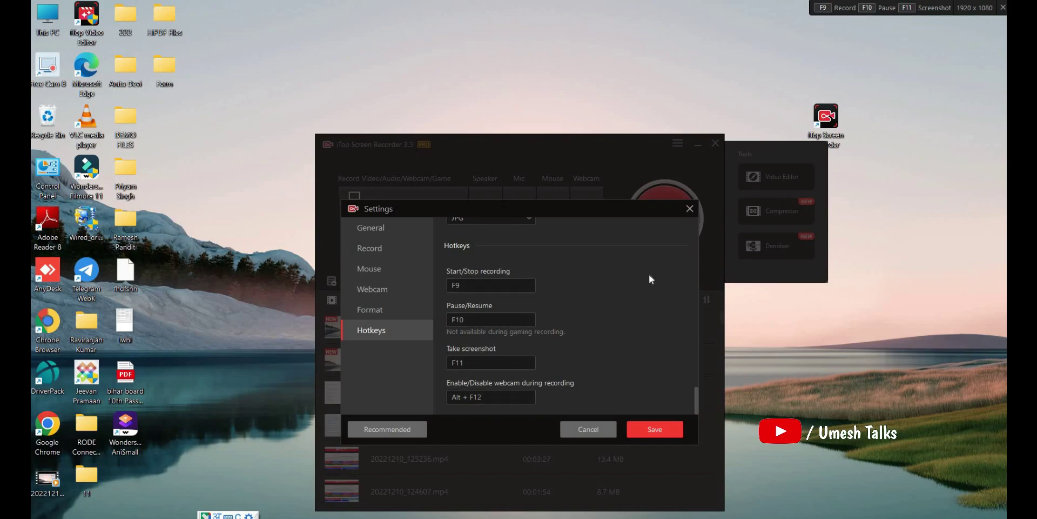
left_click(652, 435)
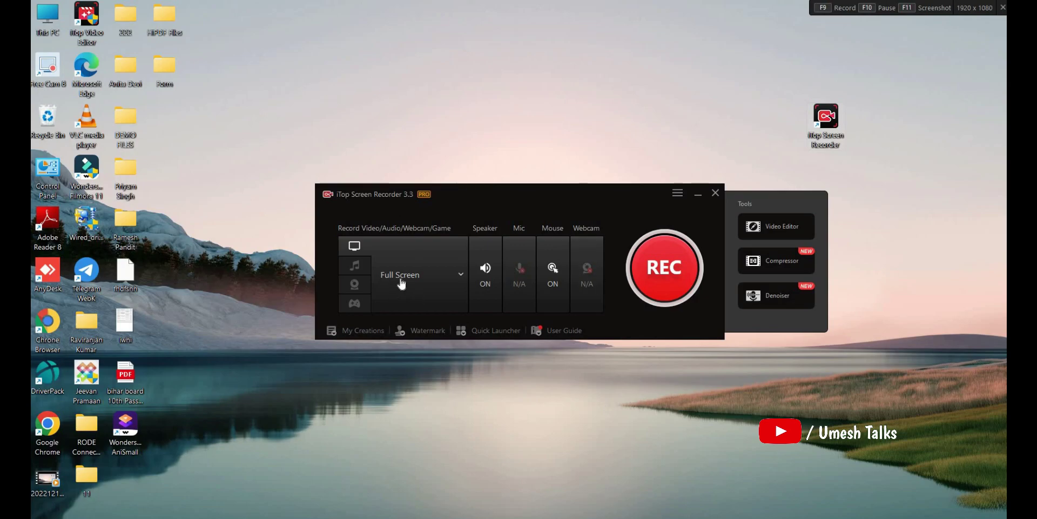
Choose Select Region as the capture area and draw a region of about 993 x 590 around the recorder window
left_click(380, 308)
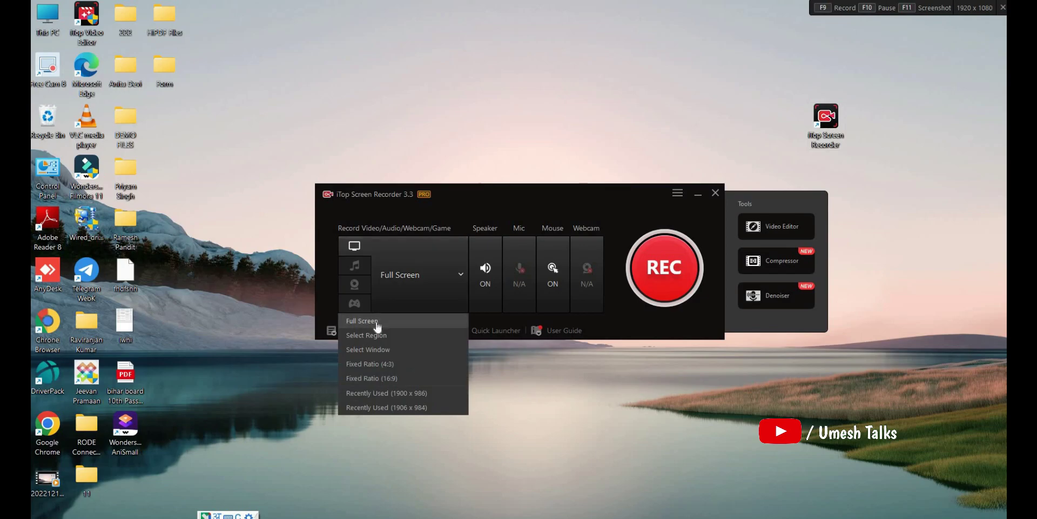
left_click(289, 158)
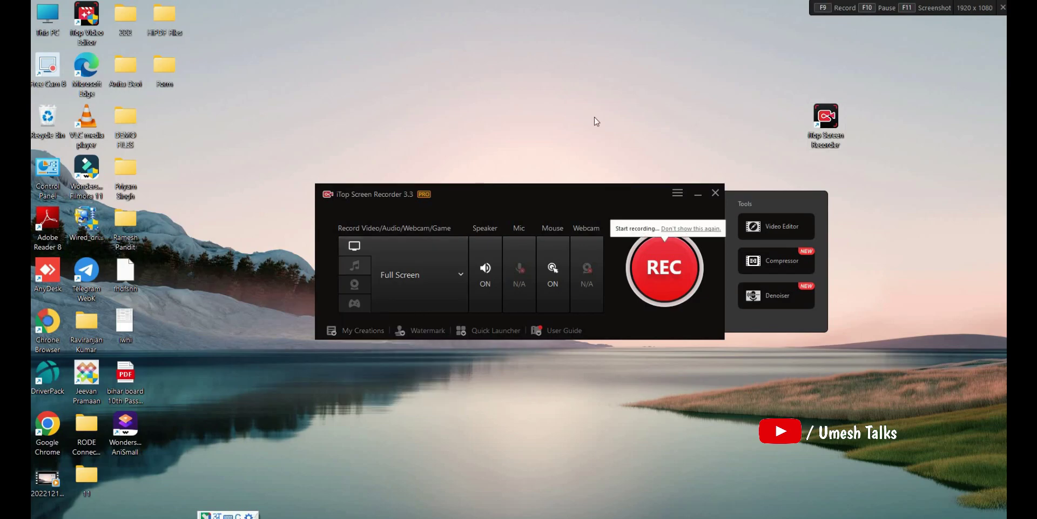
left_click(405, 275)
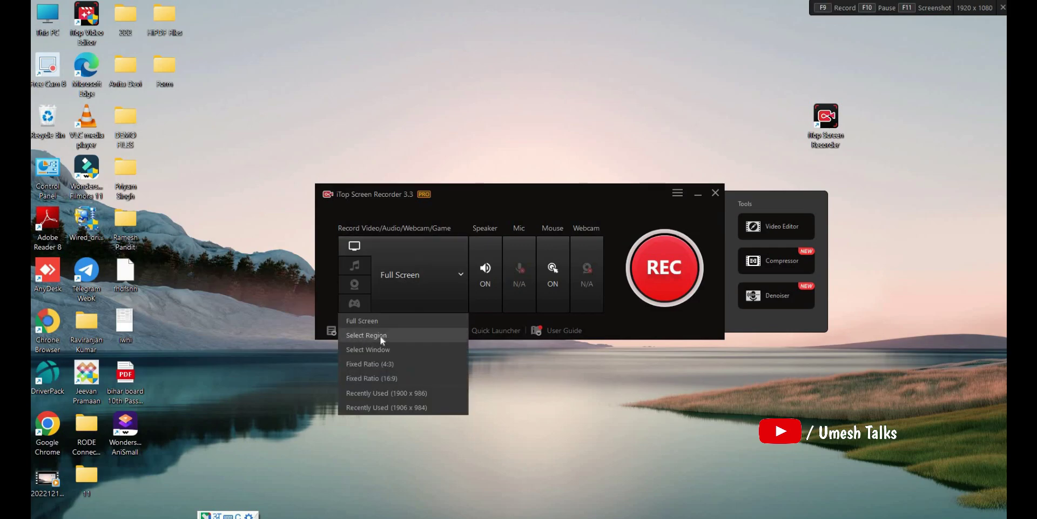
left_click(373, 335)
left_click_drag(286, 113, 797, 415)
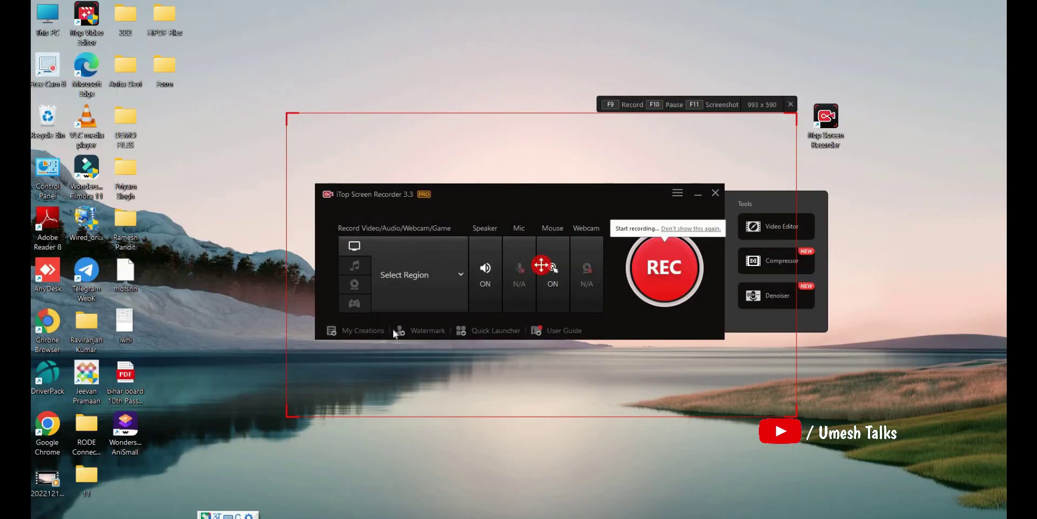
left_click(411, 276)
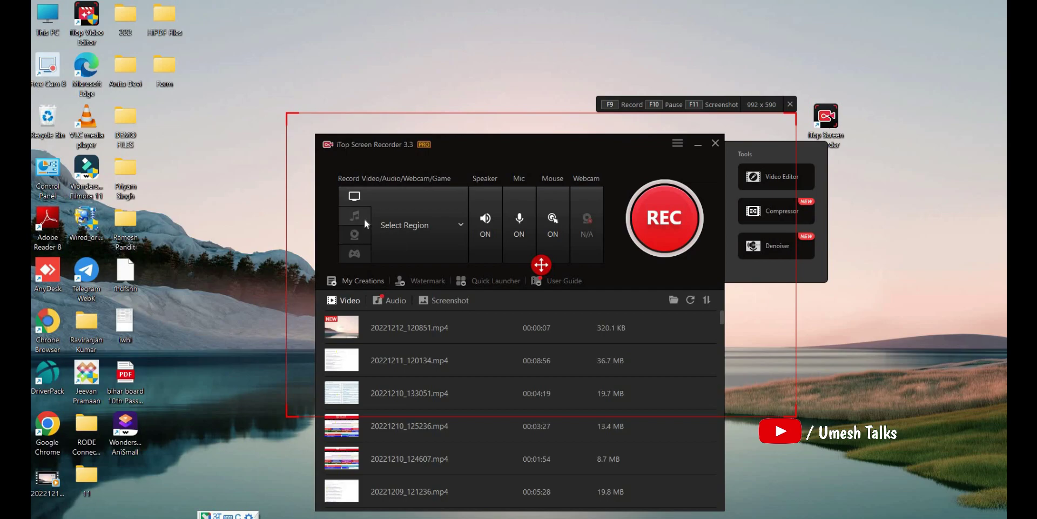
View the audio recording mode, and in webcam recording mode replace the background with the image cambg_4
left_click(363, 218)
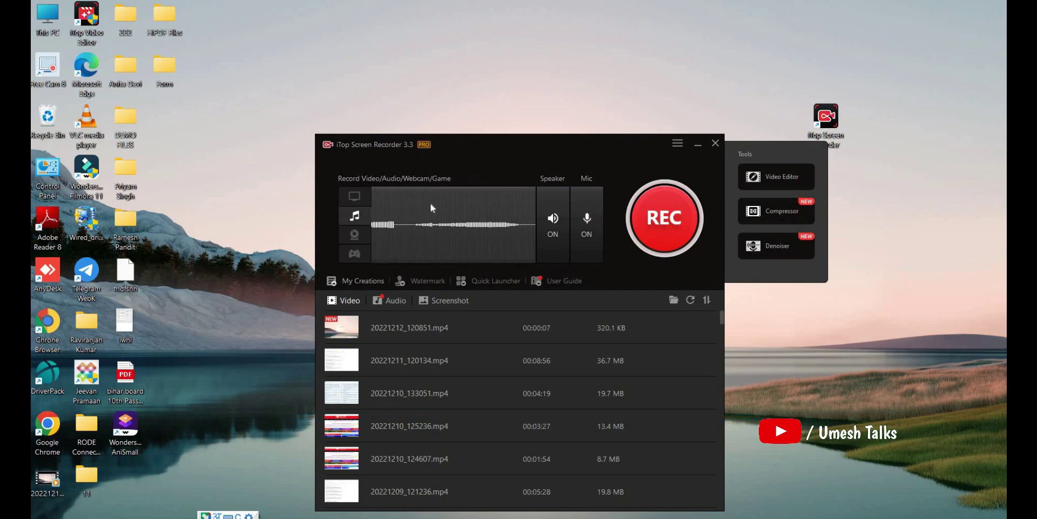
left_click(356, 235)
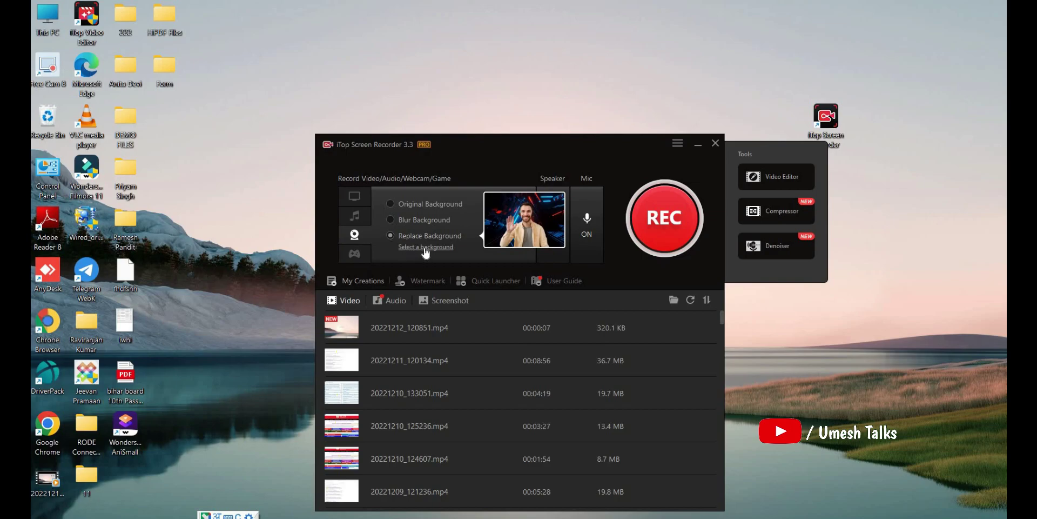
left_click(488, 248)
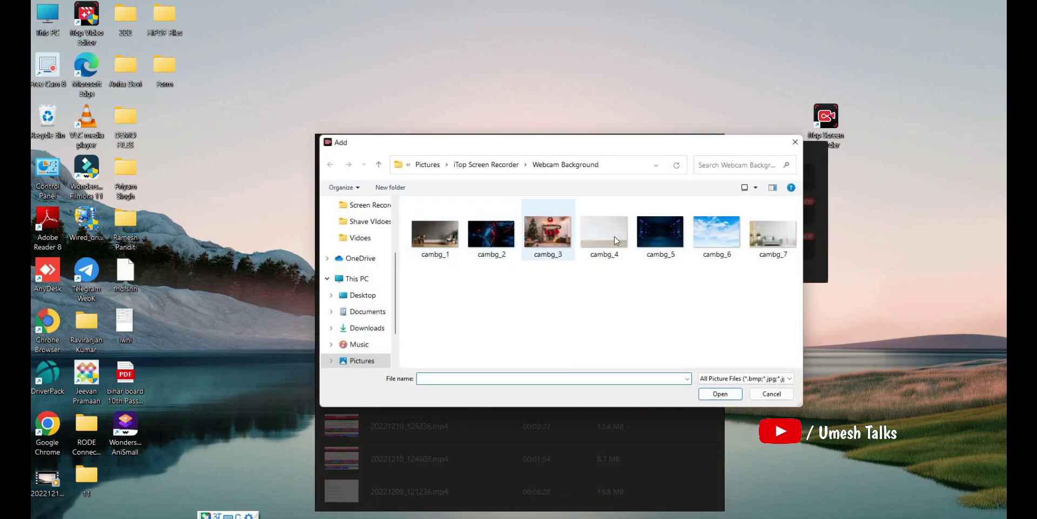
left_click(604, 232)
left_click(706, 393)
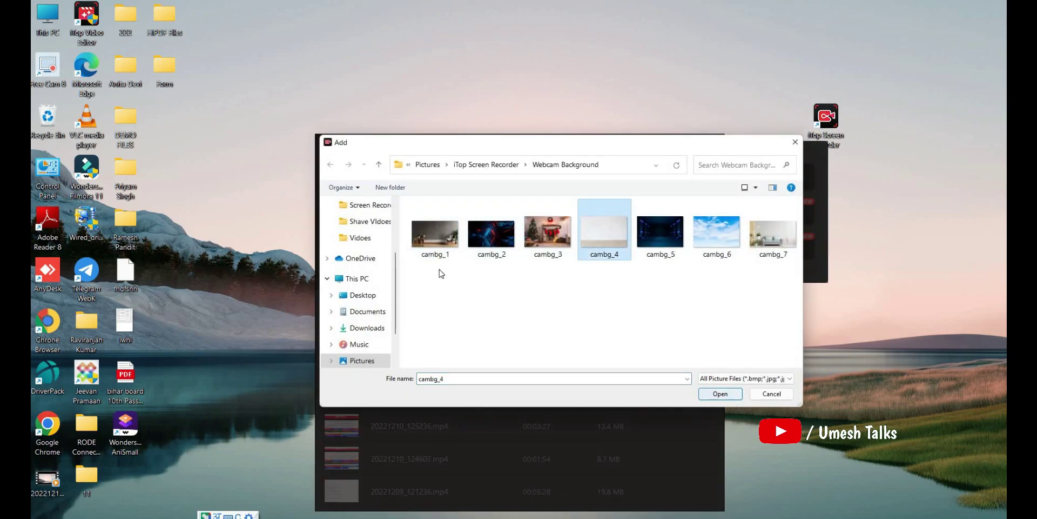
mouse_move(411, 242)
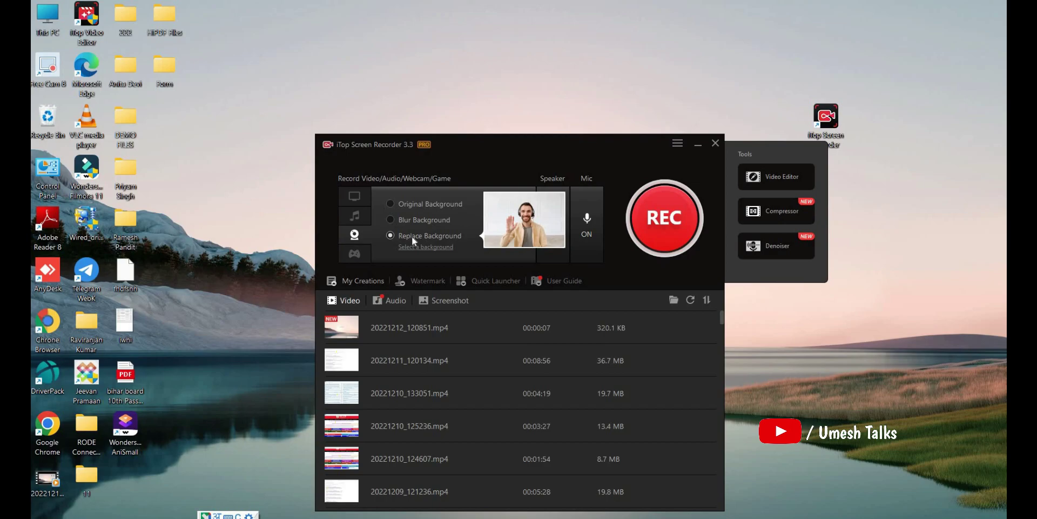
View the game recording mode, return to screen recording and start a recording with the capture area set to Full Screen
left_click(356, 255)
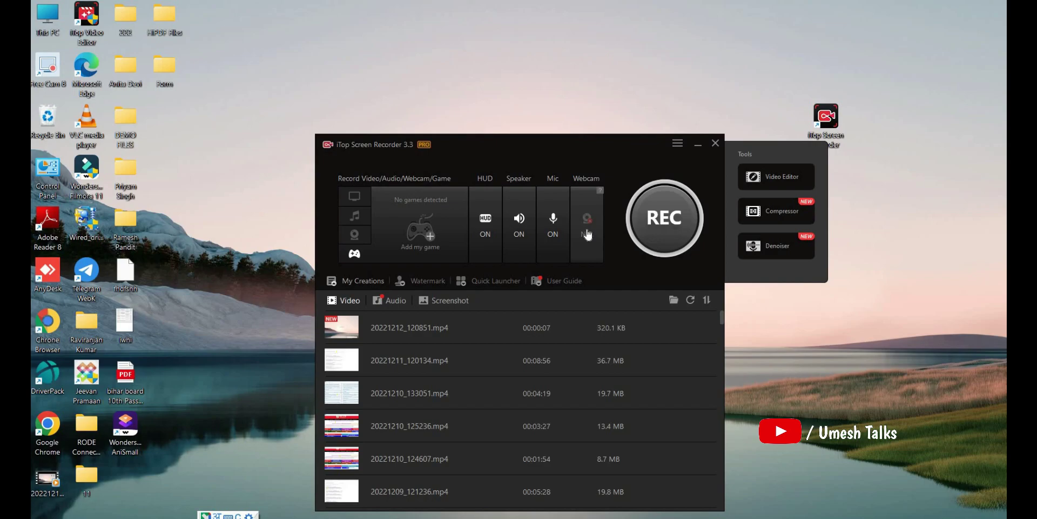
left_click(355, 195)
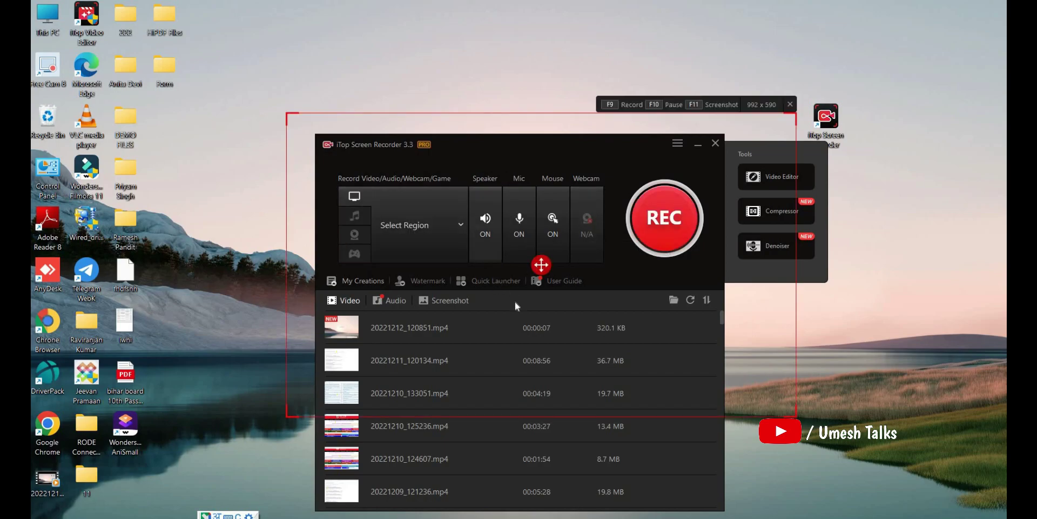
left_click(419, 253)
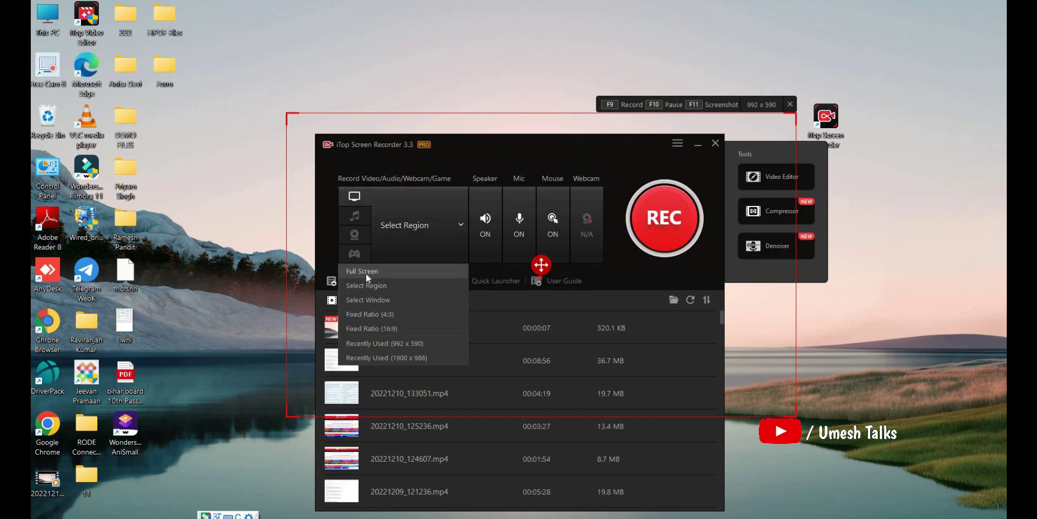
left_click(407, 264)
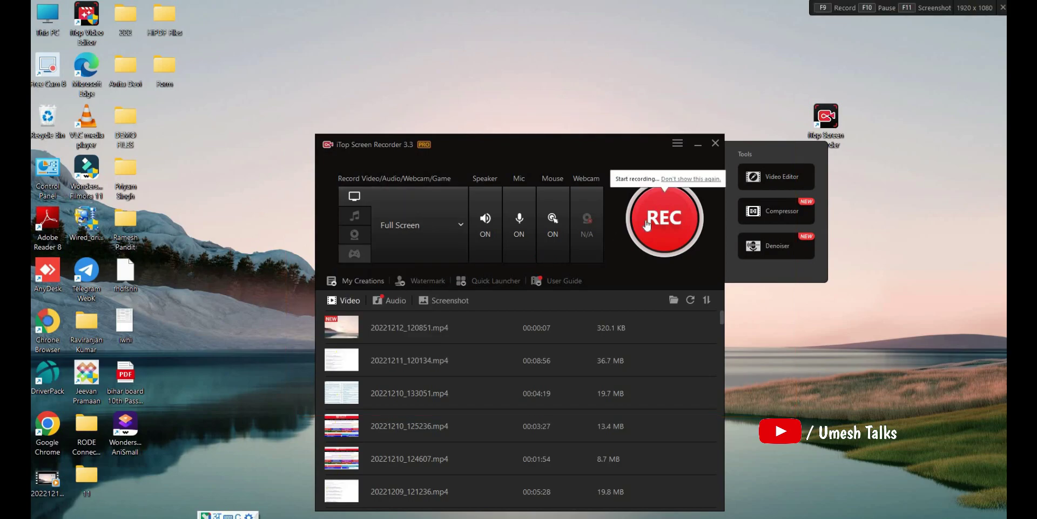
key("F9")
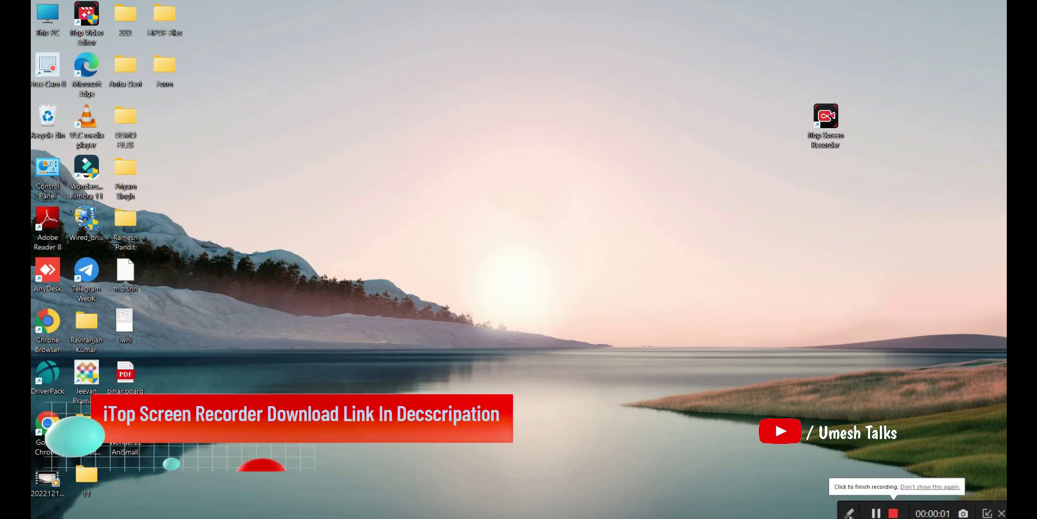
Annotate the desktop during the recording with a red check mark, a rectangle, an ellipse and a downward arrow
left_click(850, 513)
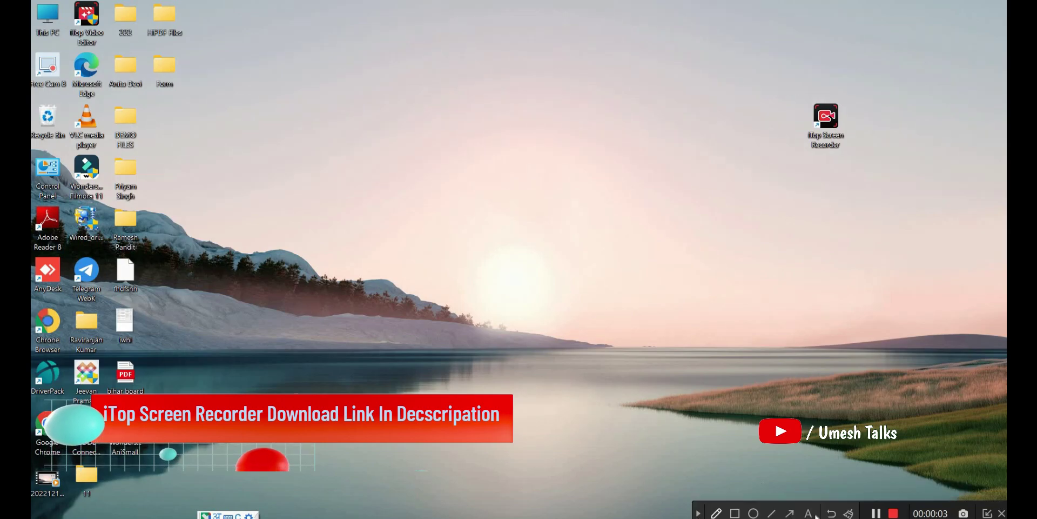
left_click(772, 512)
left_click_drag(560, 306, 432, 316)
left_click(735, 514)
mouse_move(601, 262)
left_mouse_down()
mouse_move(663, 296)
mouse_move(716, 296)
left_mouse_up()
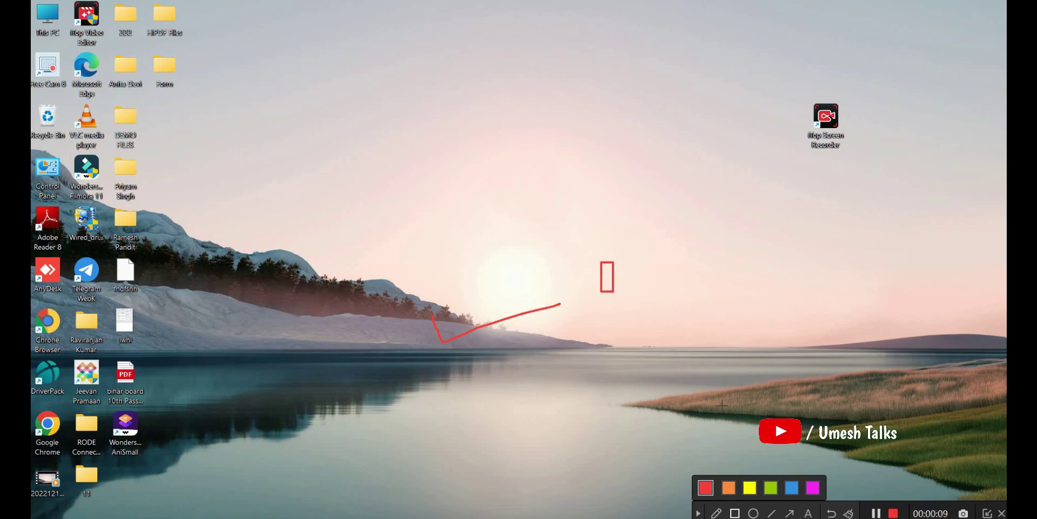
left_click(754, 513)
mouse_move(756, 258)
left_mouse_down()
mouse_move(779, 299)
mouse_move(833, 288)
left_mouse_up()
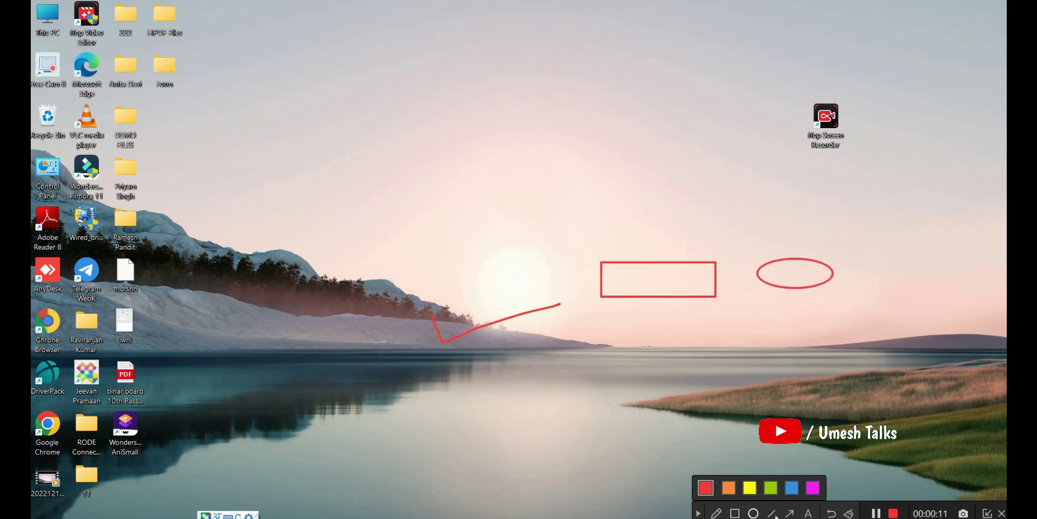
left_click_drag(729, 146, 736, 193)
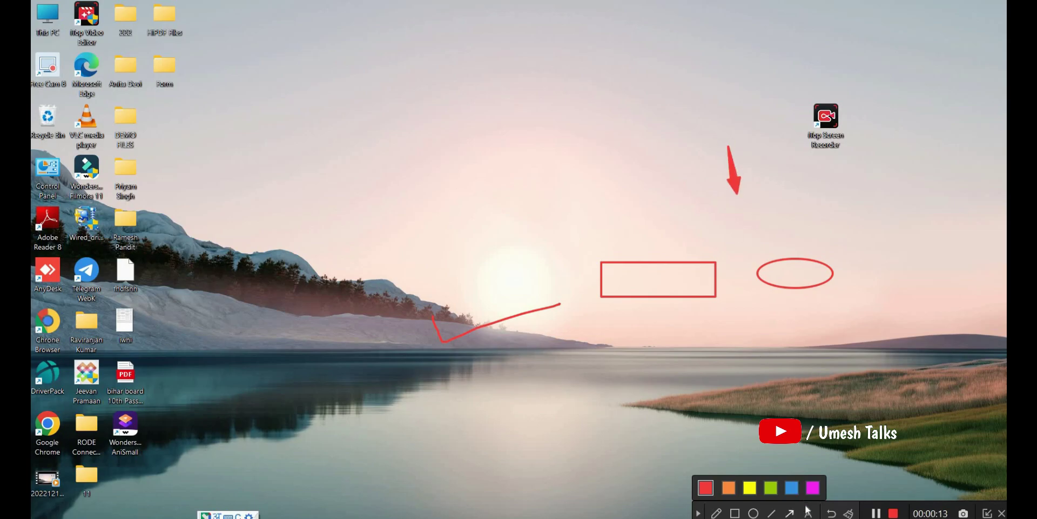
Try a text annotation reading "yoiy" above the rectangle, and erase the text
left_click(807, 513)
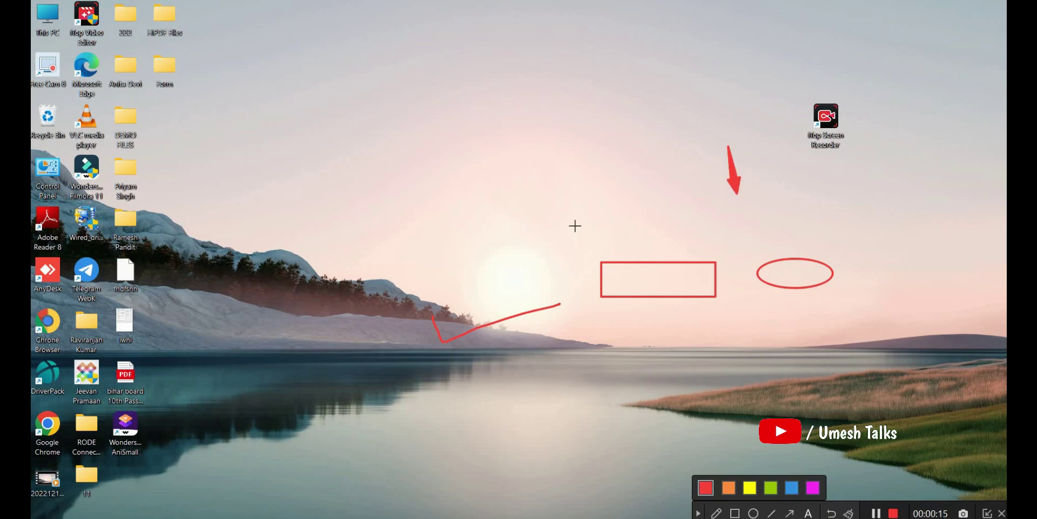
left_click(575, 226)
type("yo")
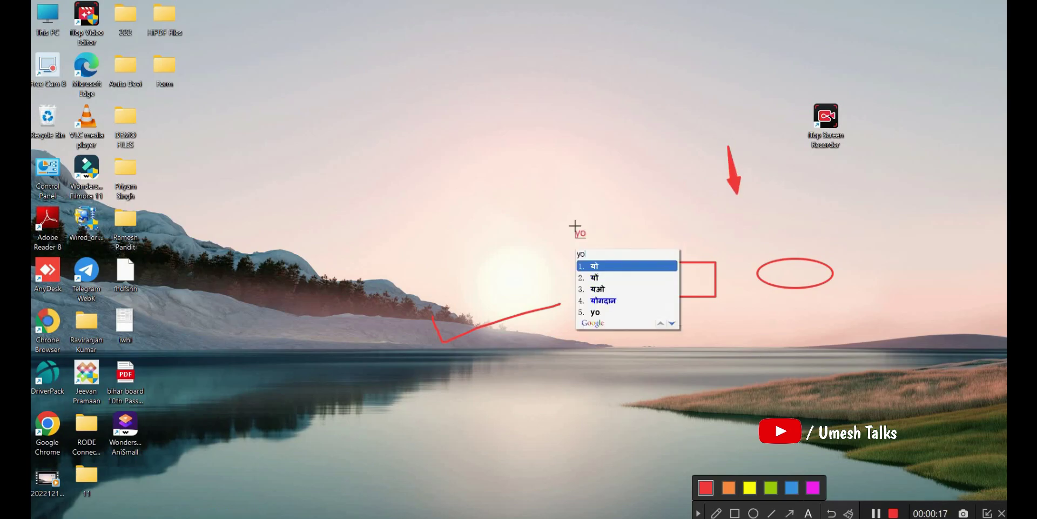
type("iy")
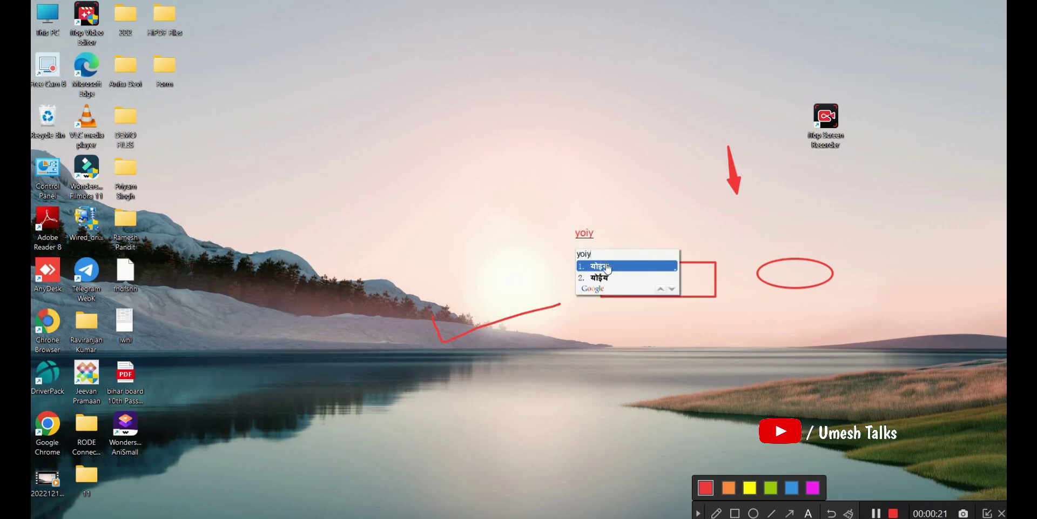
key("BackSpace")
key("BackSpace")
key("BackSpace")
key("BackSpace")
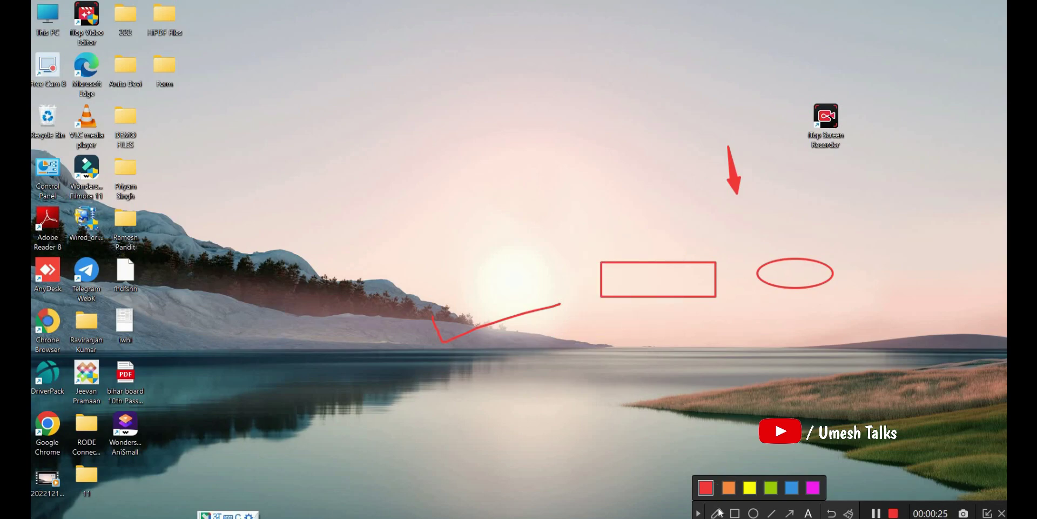
Clear all annotations from the screen and finish the recording, dismissing the completion message
left_click(849, 513)
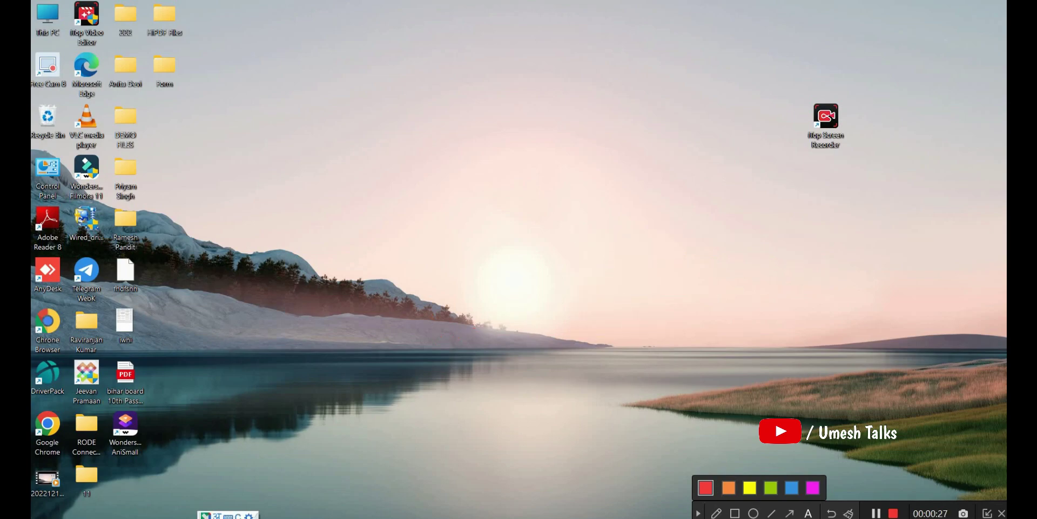
left_click(894, 513)
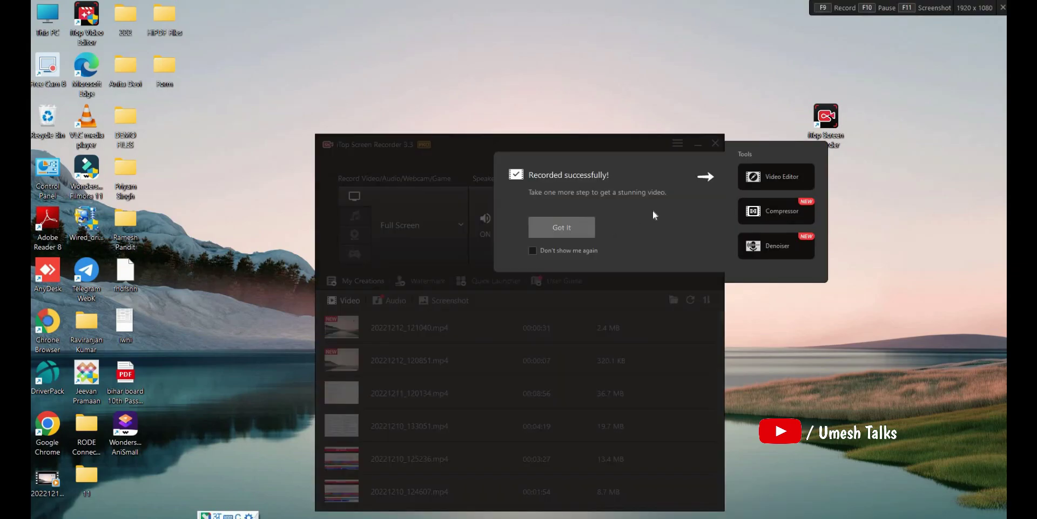
left_click(578, 227)
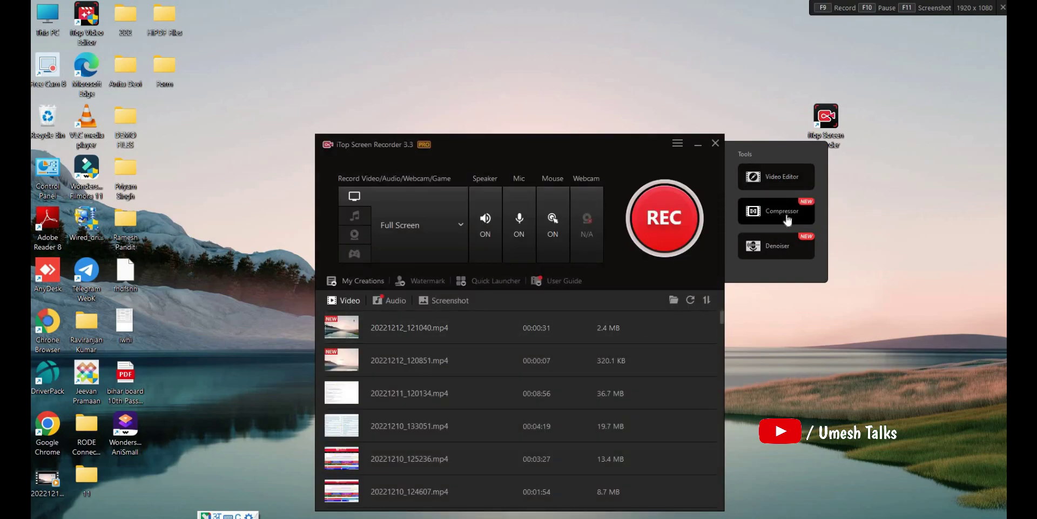
Start a new creation in iTop Video Editor and import the video "Bihar Dakhil Kharij Online 1" from the Screen Recordings folder
left_click(780, 175)
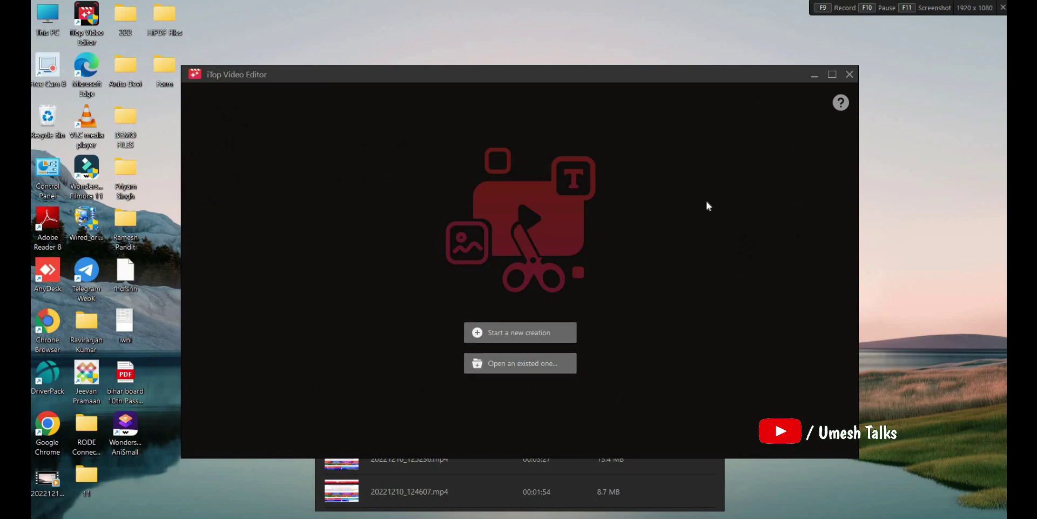
left_click(511, 330)
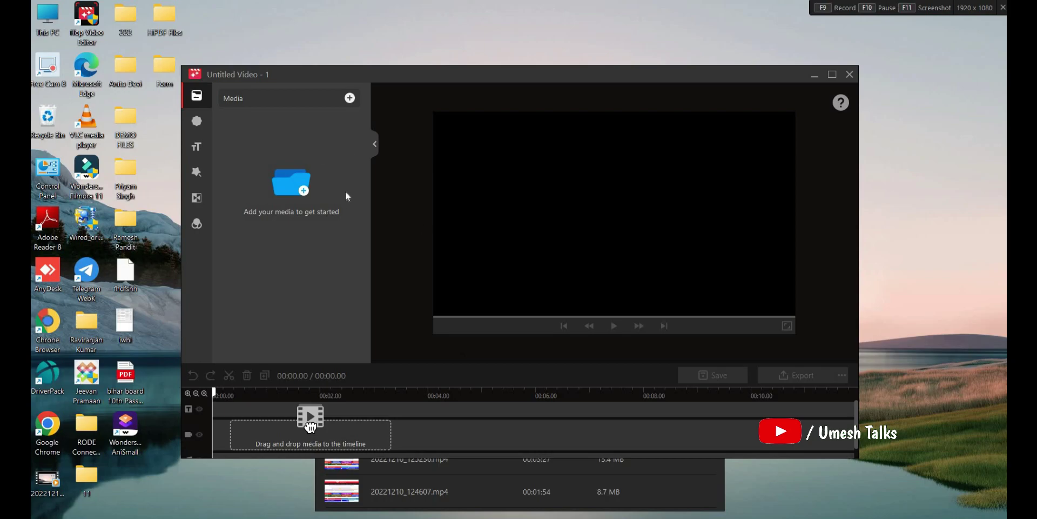
left_click(309, 190)
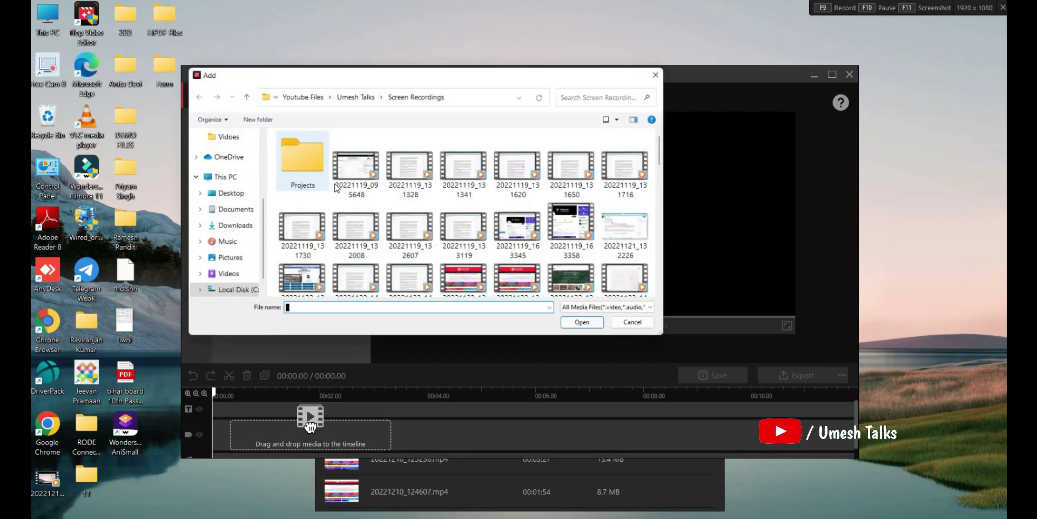
scroll(449, 238, "down", 10)
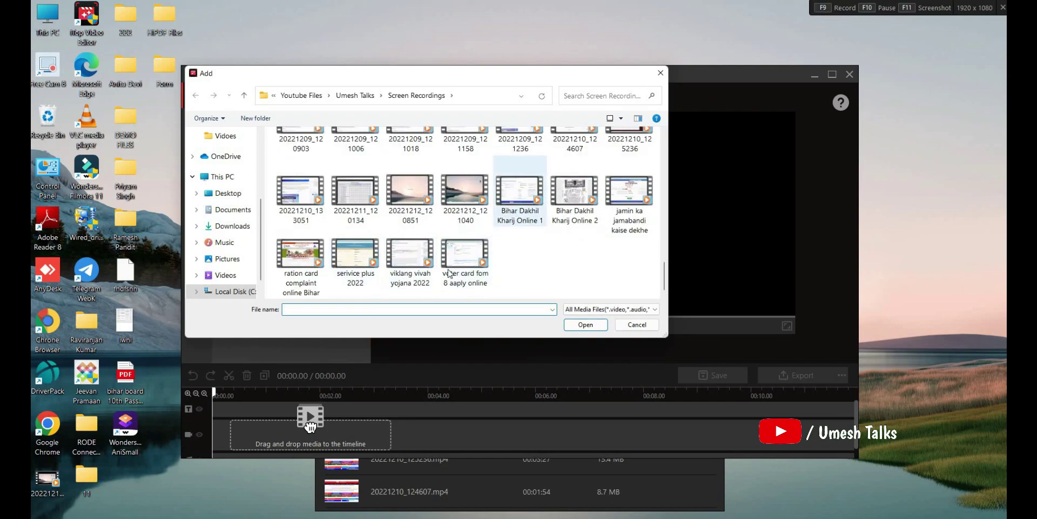
double_click(519, 193)
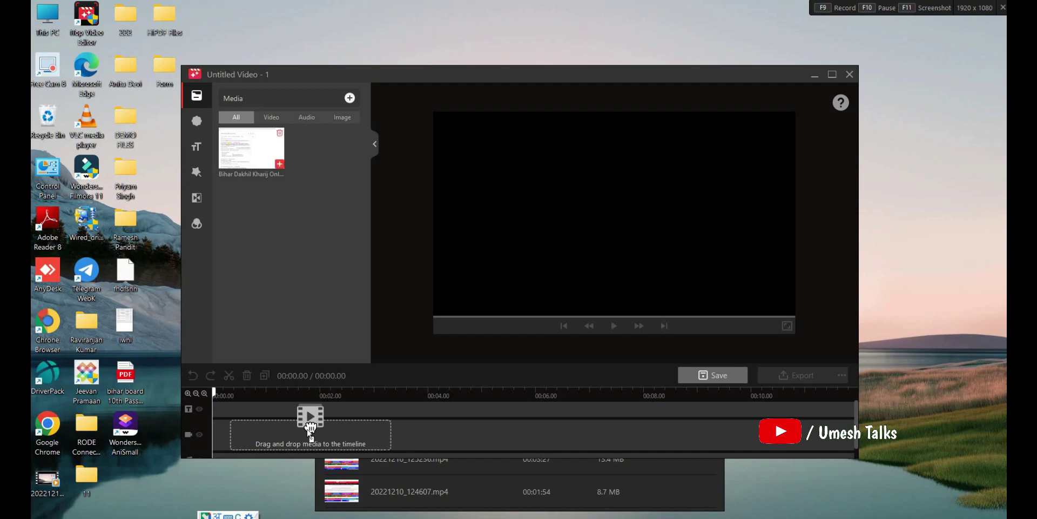
Place the imported video on the timeline and split it at two points near its start, the second at 00:00.63
left_click_drag(310, 429, 310, 433)
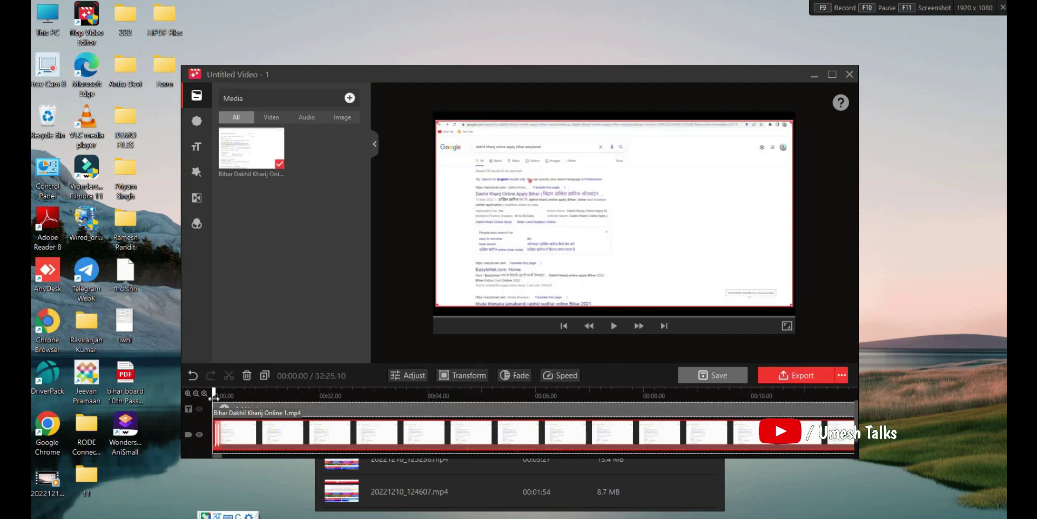
left_click(234, 399)
left_click(230, 376)
left_click(246, 401)
left_click(229, 375)
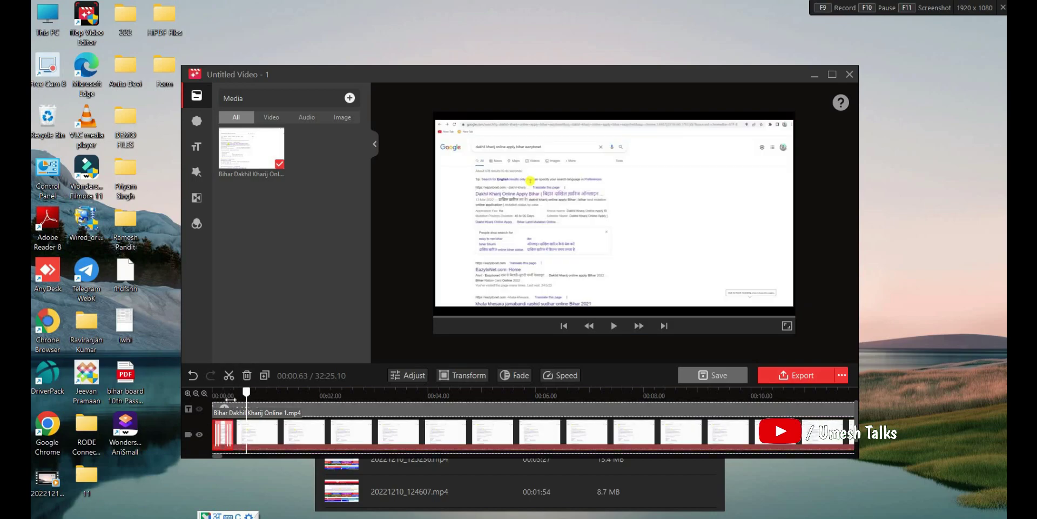
Delete the short clip segment between the two split points near the video's start
left_click(235, 433)
left_click(247, 375)
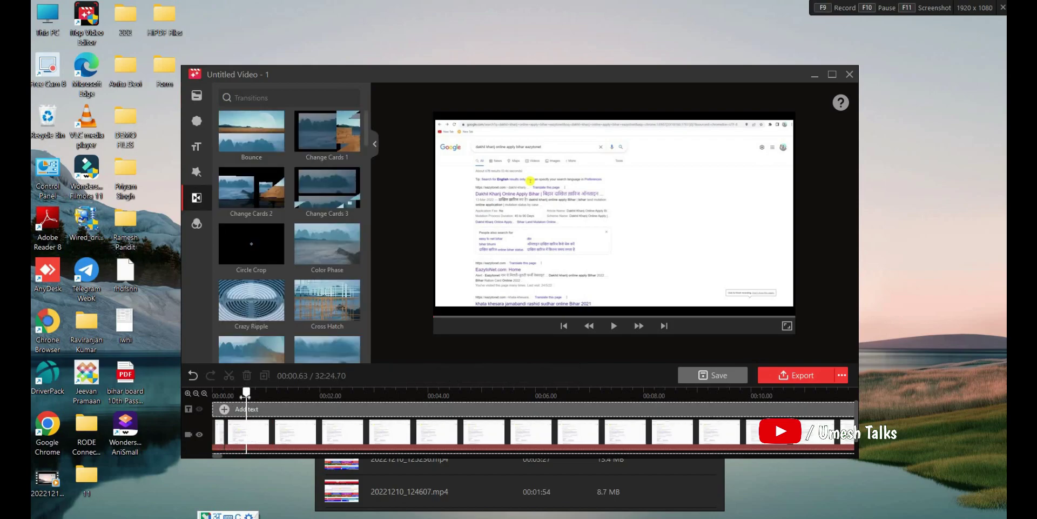
Add the Animal 2 sticker at 00:02.86 and move it to the right side of the video frame
left_click(196, 95)
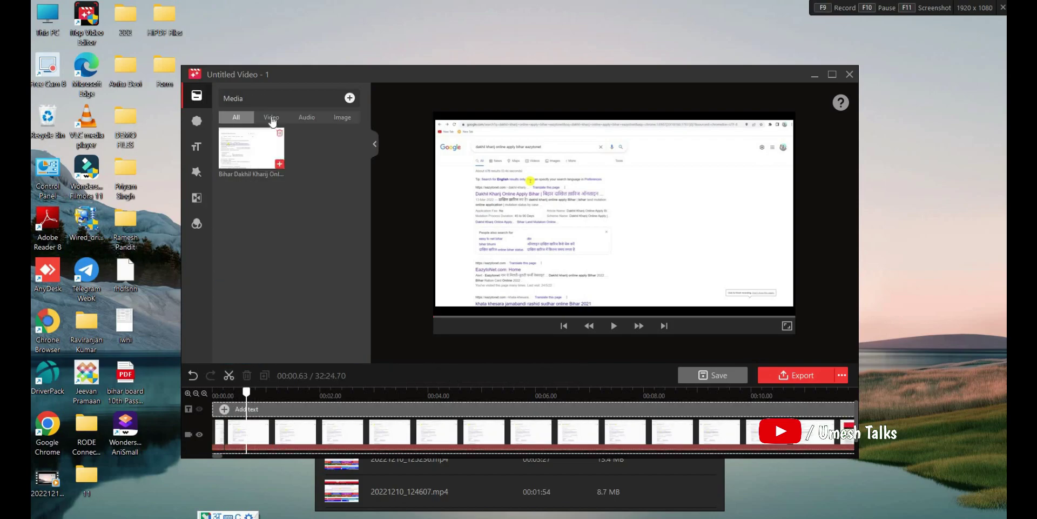
left_click(197, 122)
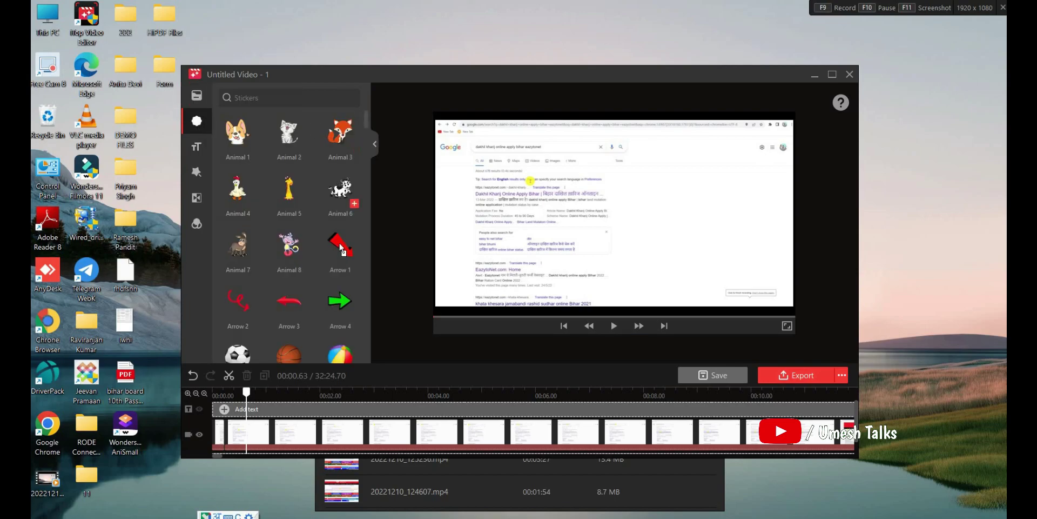
left_click_drag(394, 429, 367, 408)
left_click_drag(609, 229, 713, 220)
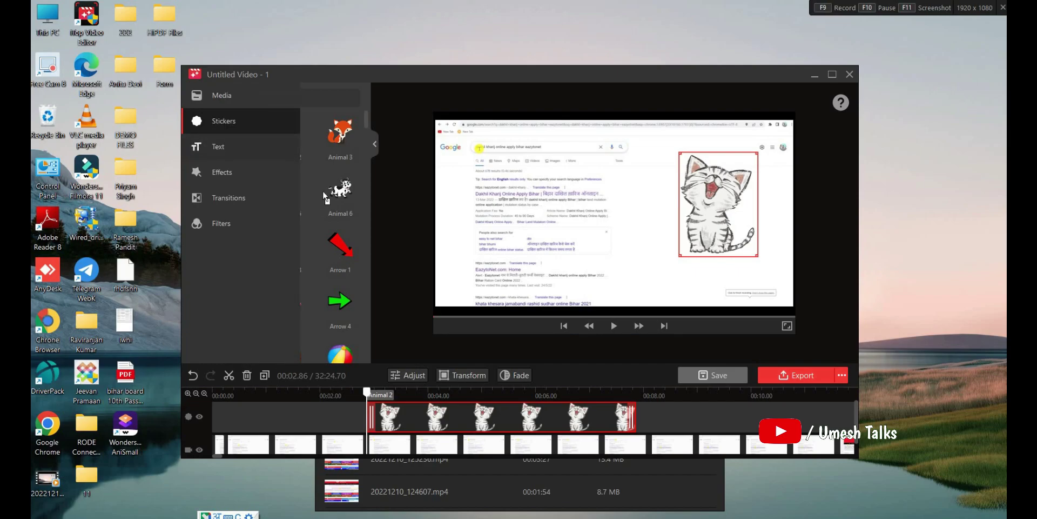
Add the Heading 1 text and the Film effect to the timeline at 00:02.86
left_click(217, 146)
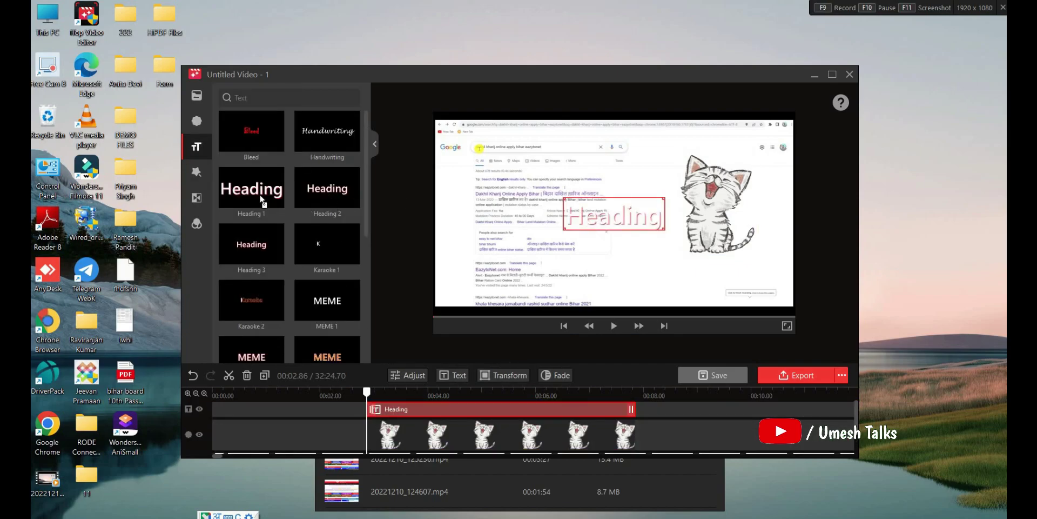
left_click(196, 173)
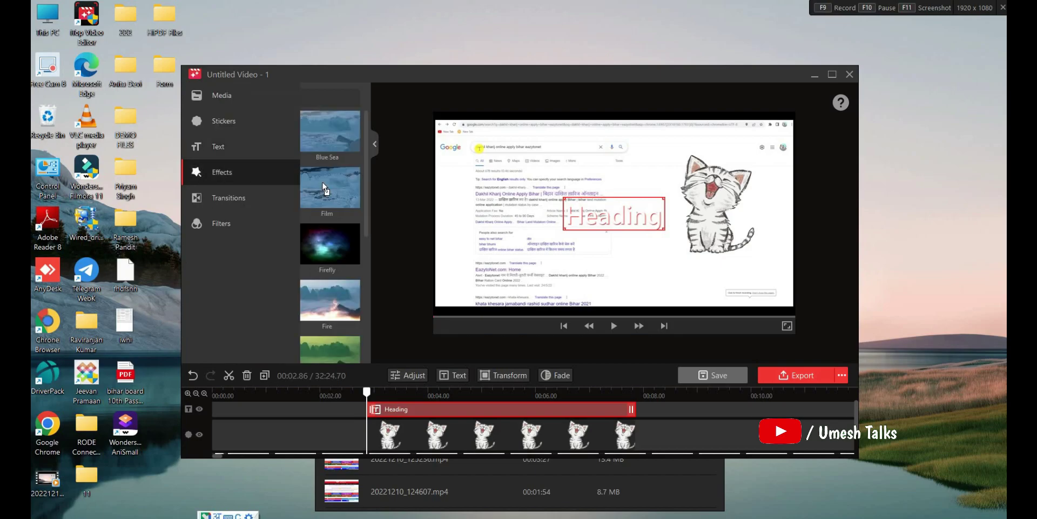
left_click(373, 400)
left_click_drag(535, 399, 535, 401)
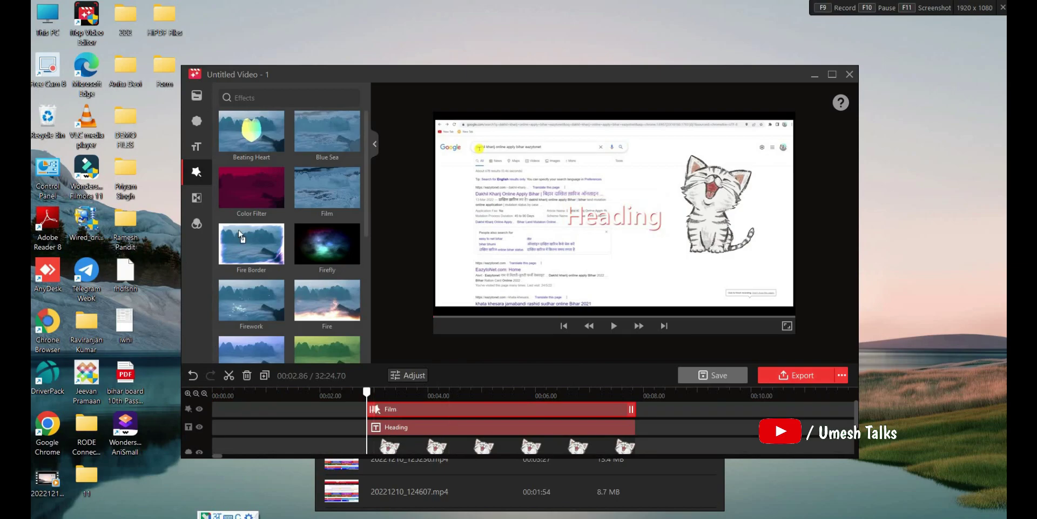
Browse the available transitions and filters
mouse_move(201, 204)
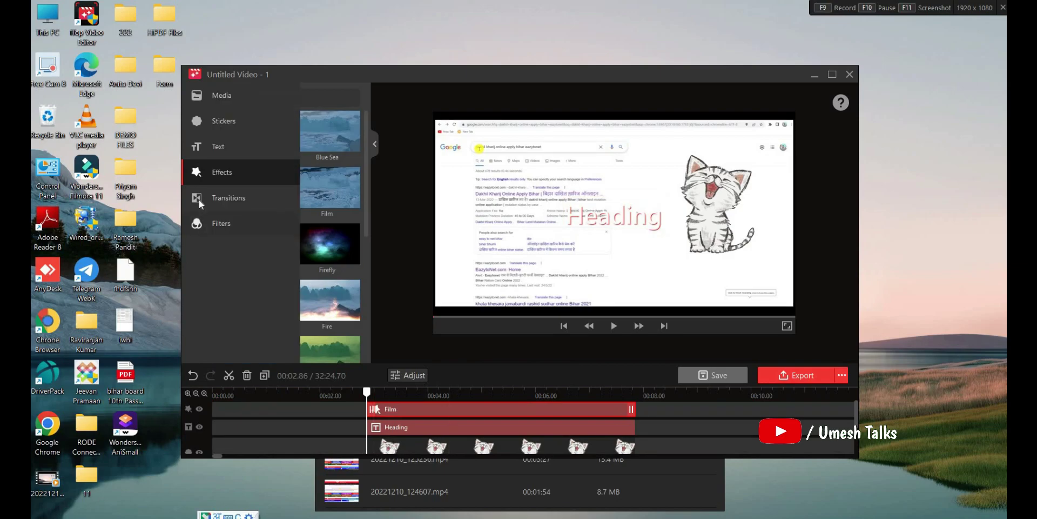
left_click(228, 198)
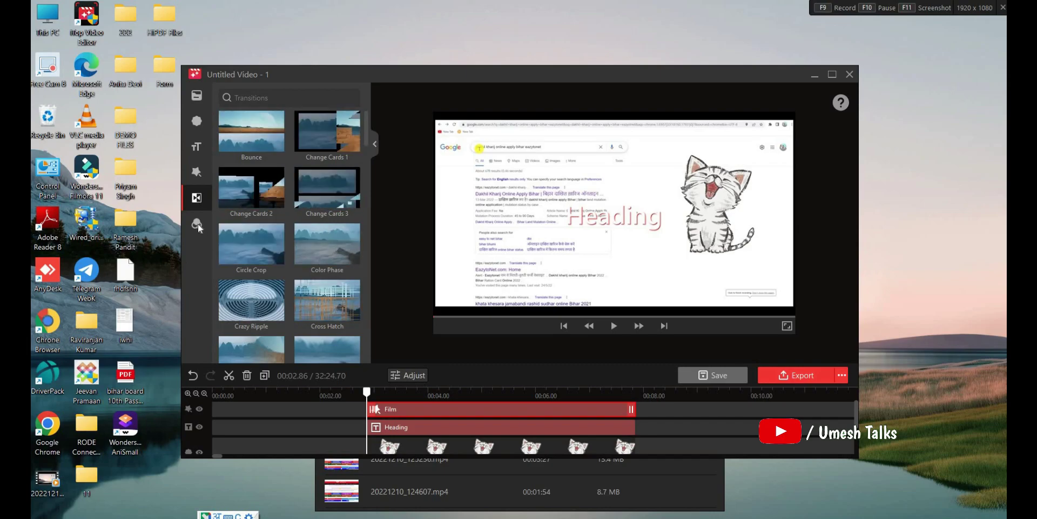
left_click(214, 229)
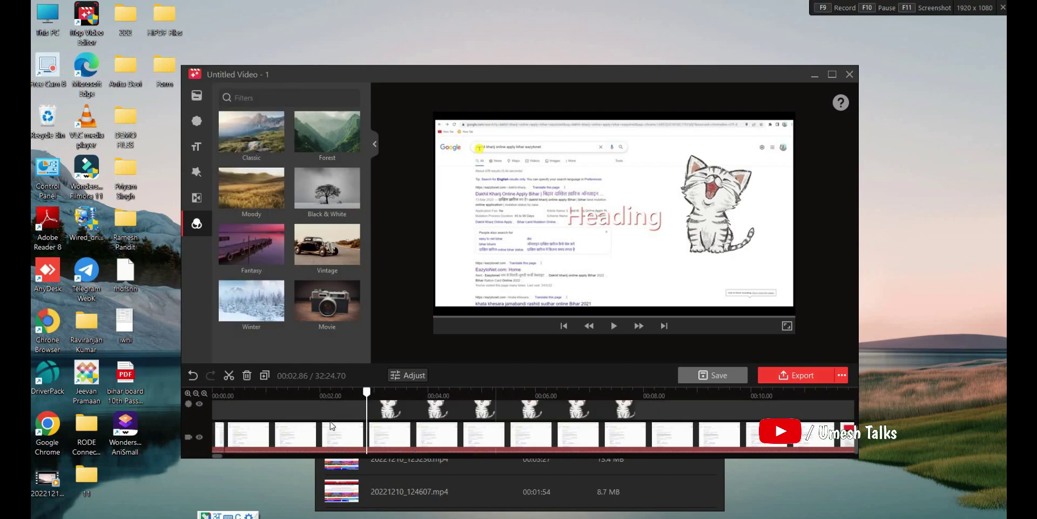
Split the video at 00:02.86 and delete the section between that cut and the previous one
left_click(229, 375)
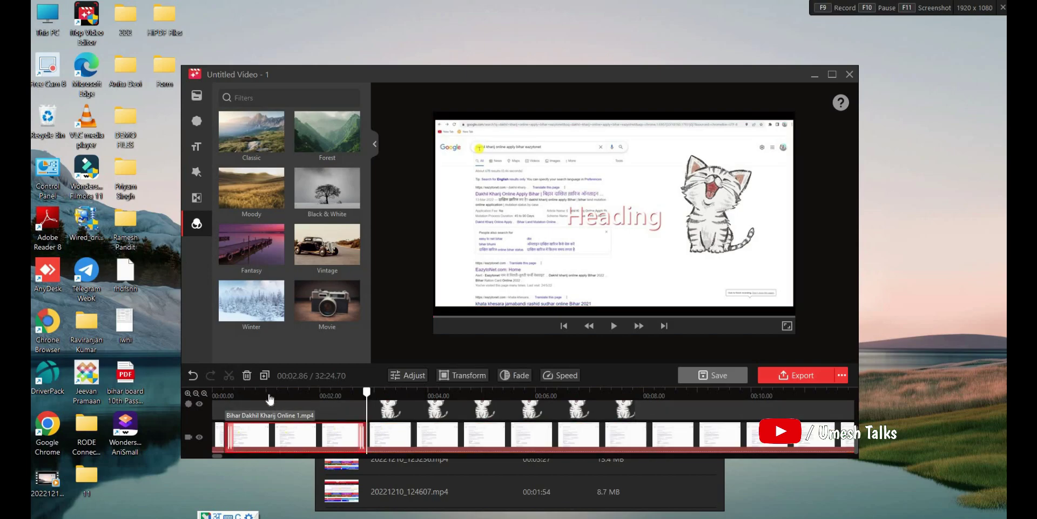
left_click(247, 375)
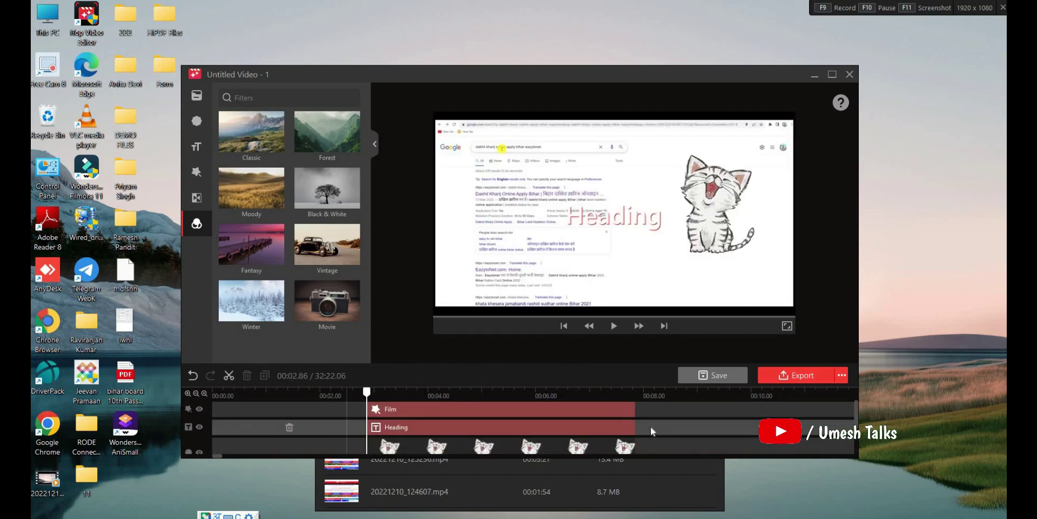
Remove the added Film effect, Heading text and cat sticker from the timeline
left_click(433, 409)
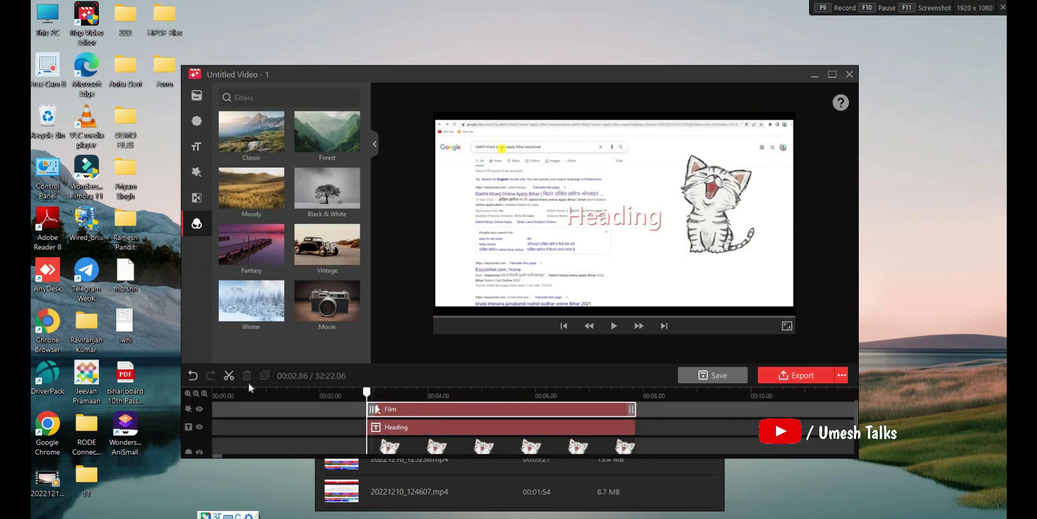
left_click(247, 375)
Split the video at 00:03.26 and delete everything after the cut
left_click(388, 421)
left_click(229, 375)
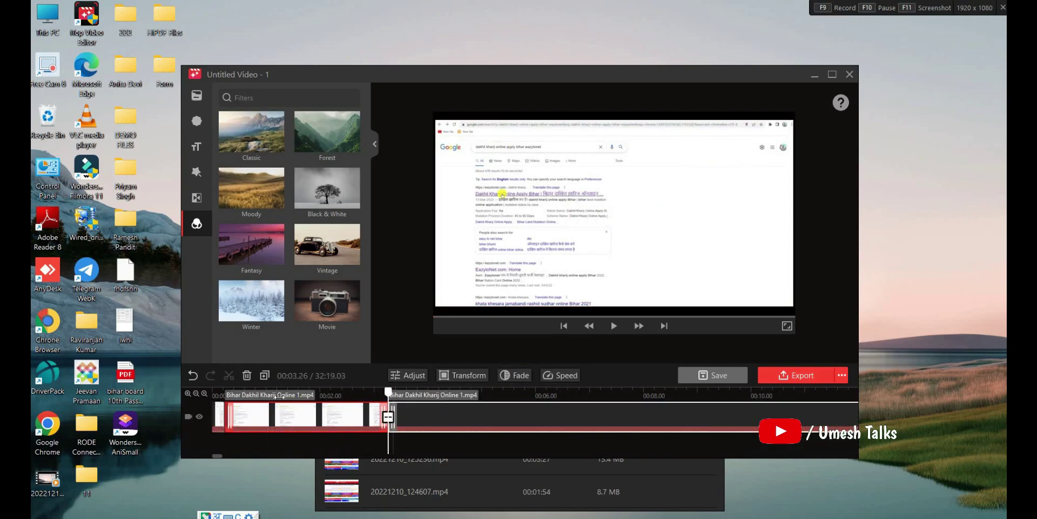
left_click(599, 416)
key("Delete")
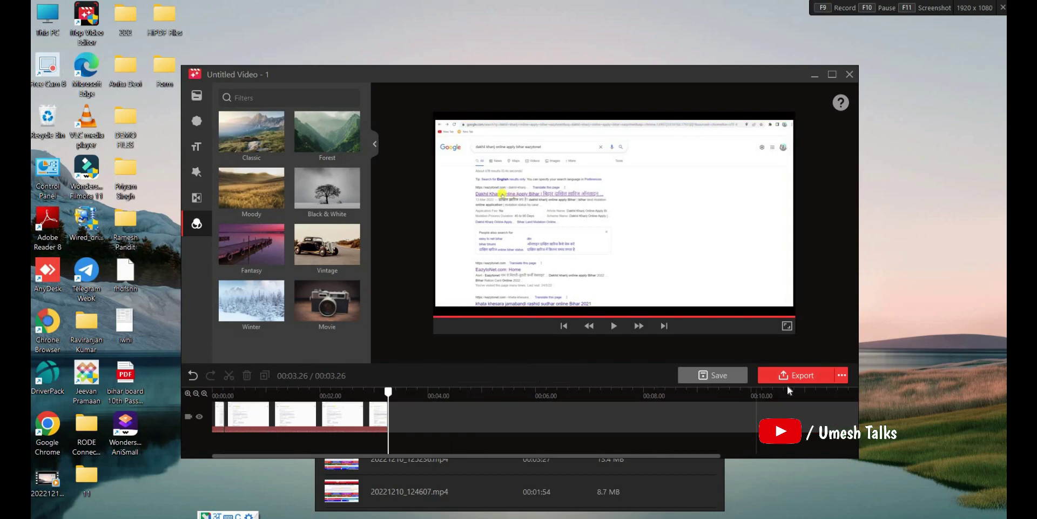
Export the trimmed video to the Desktop as the mp4 file 20221212_121440
left_click(804, 376)
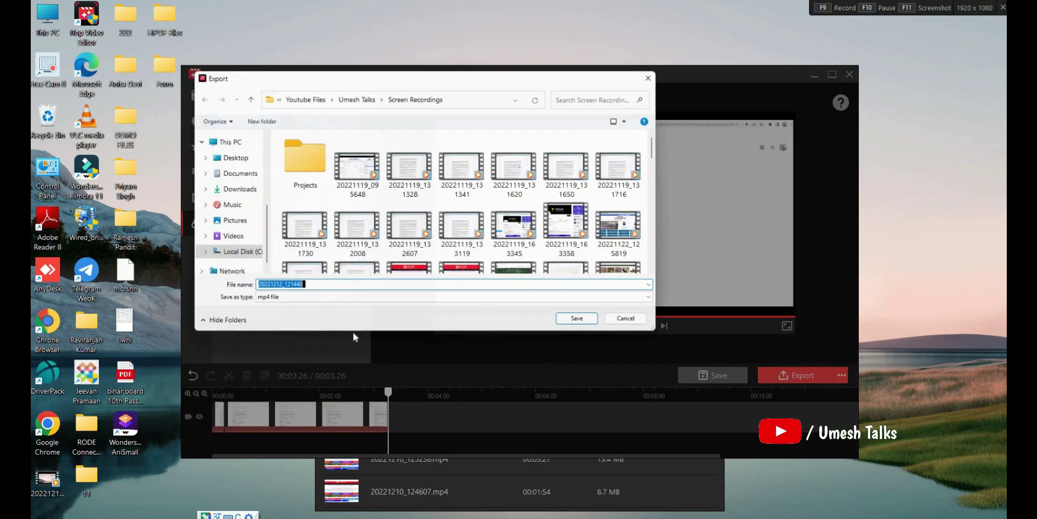
left_click(228, 158)
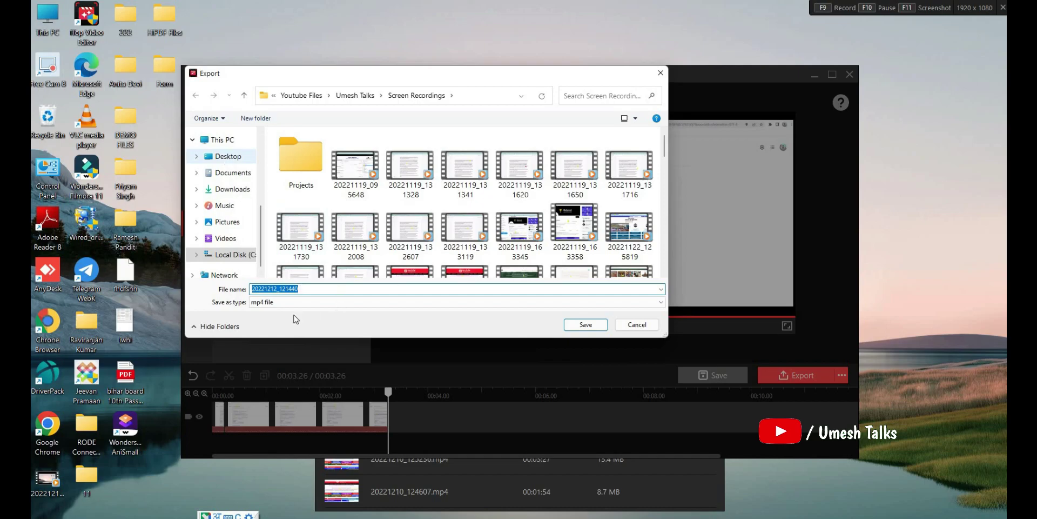
left_click(278, 302)
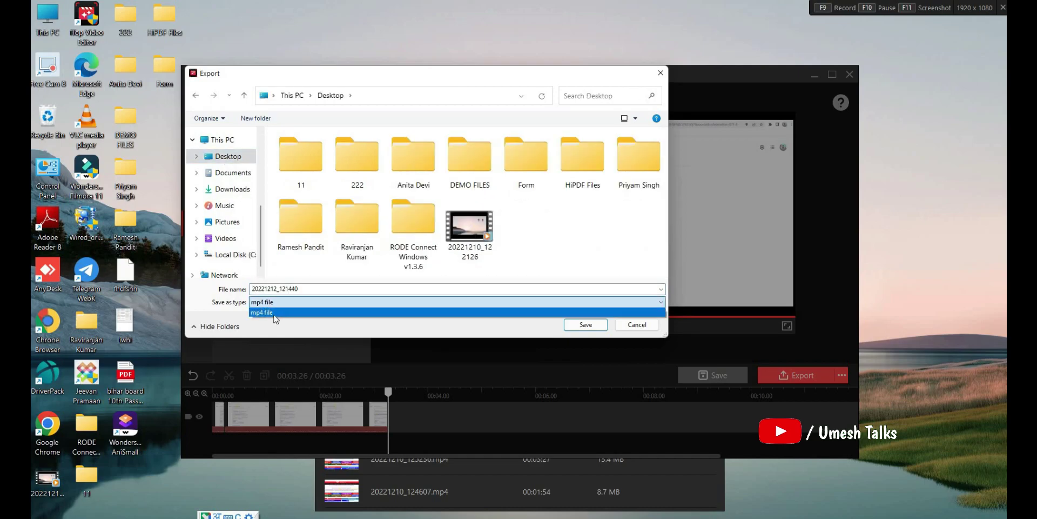
left_click(572, 355)
left_click(586, 328)
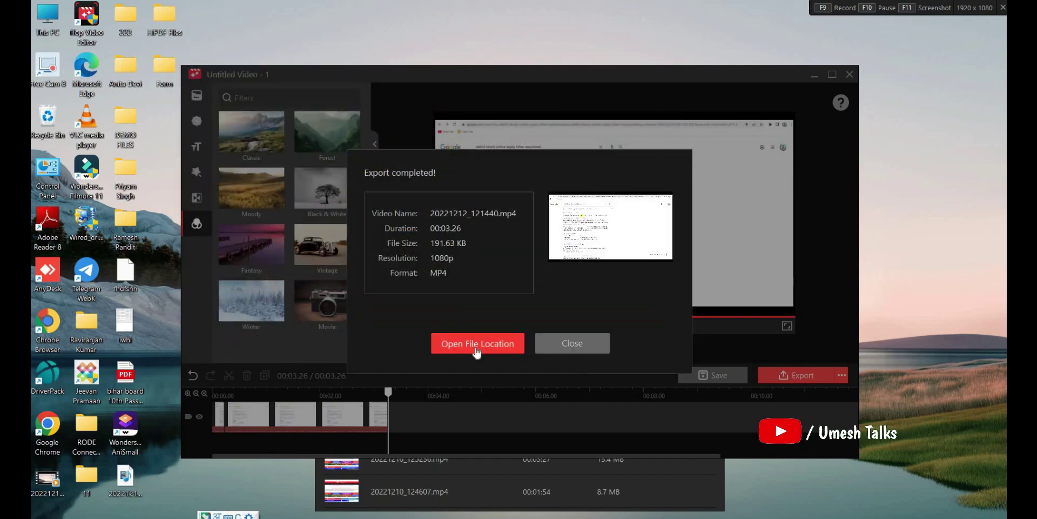
View the exported file in its folder, and close both the folder window and the video editor
left_click(498, 341)
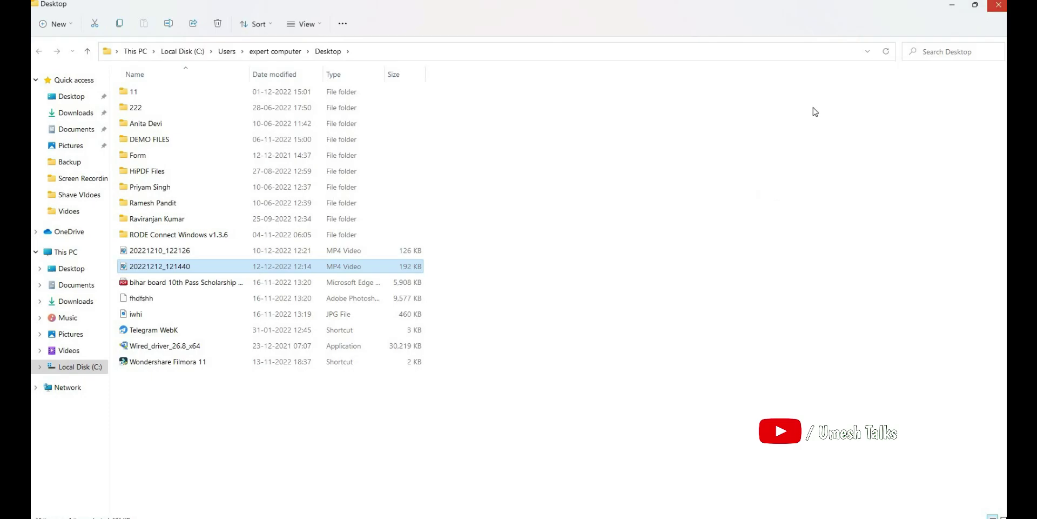
key("alt+F4")
left_click(850, 79)
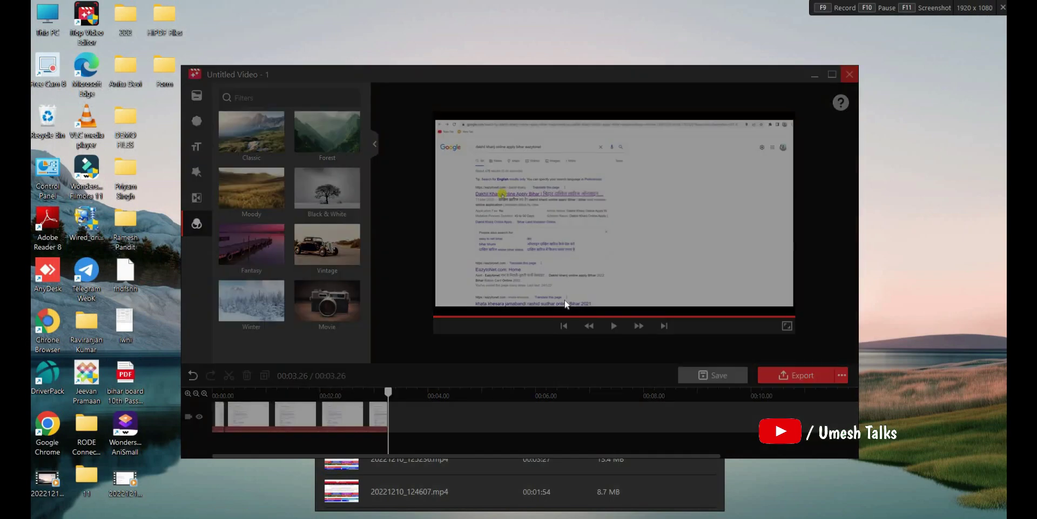
left_click(476, 304)
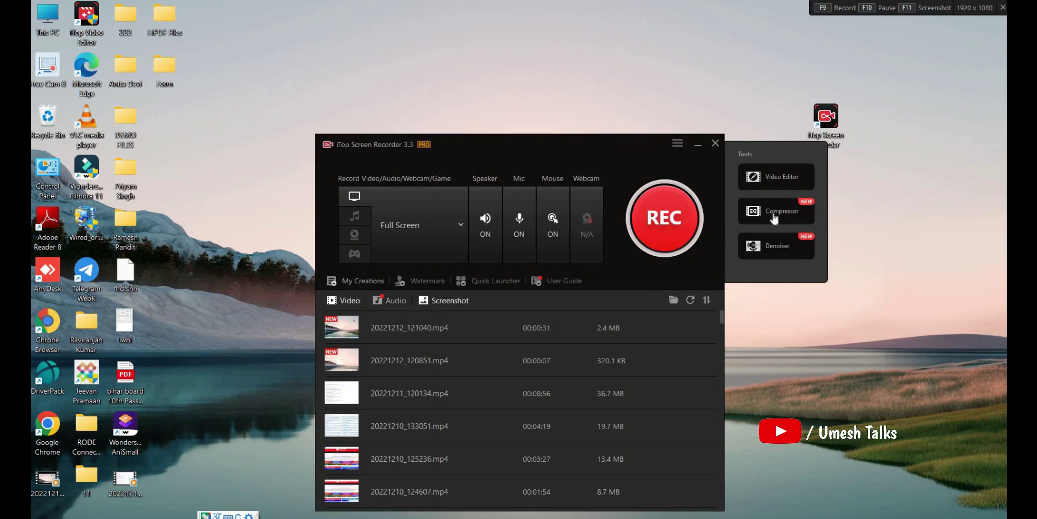
Compress the recording 20221212_121040 at the Normal level in the Video Compressor, and close the tool
left_click(774, 218)
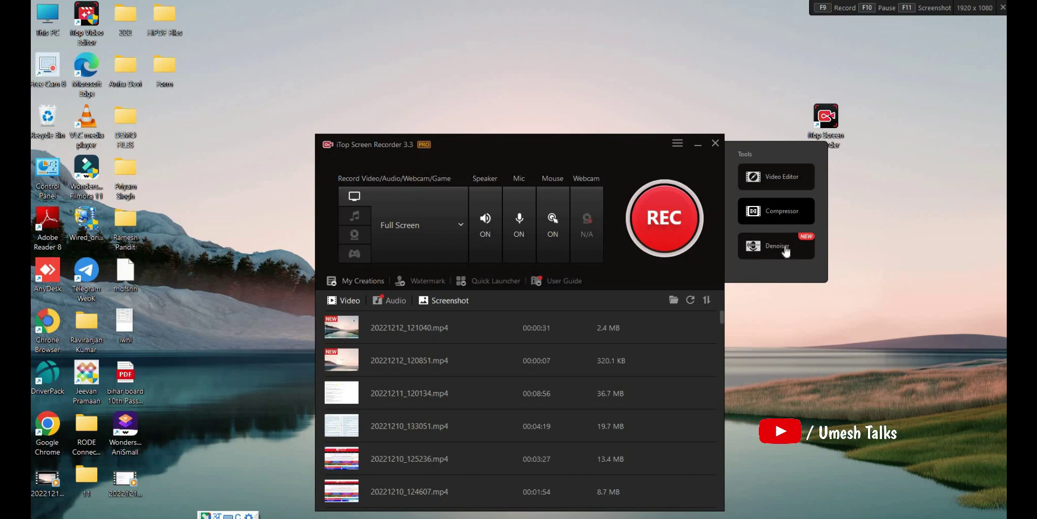
left_click(778, 212)
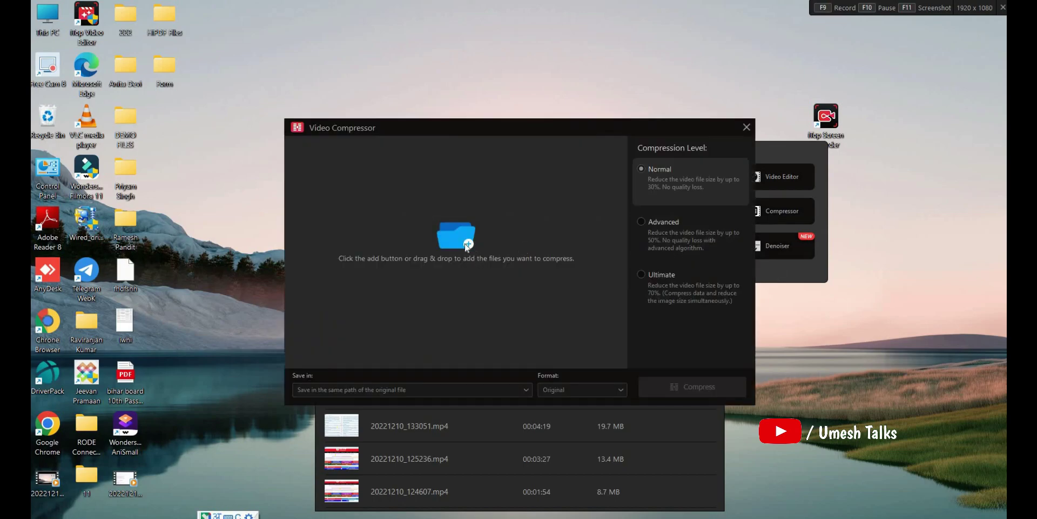
left_click(466, 246)
double_click(650, 221)
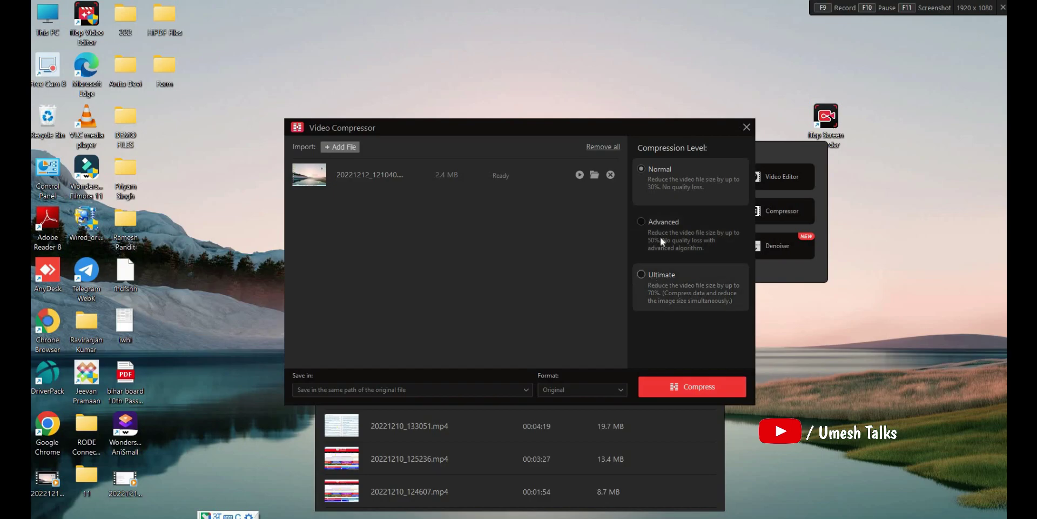
left_click(687, 387)
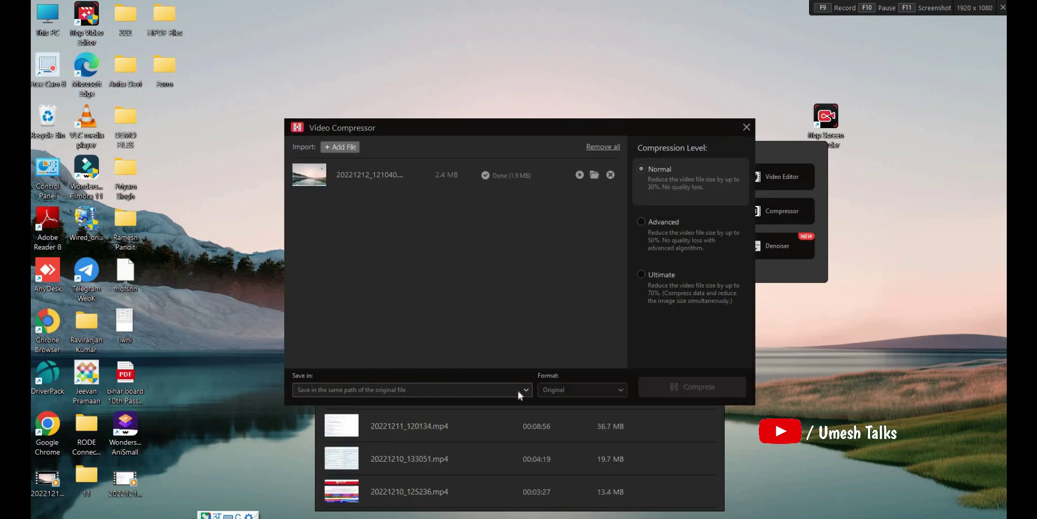
left_click(747, 127)
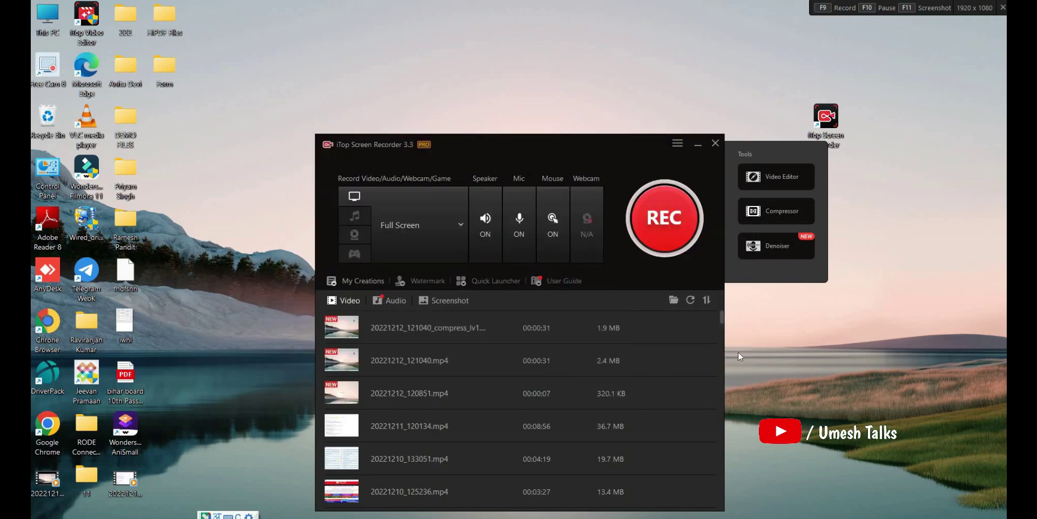
Set the customized watermark's transparency to 81% and close the license information
left_click(424, 280)
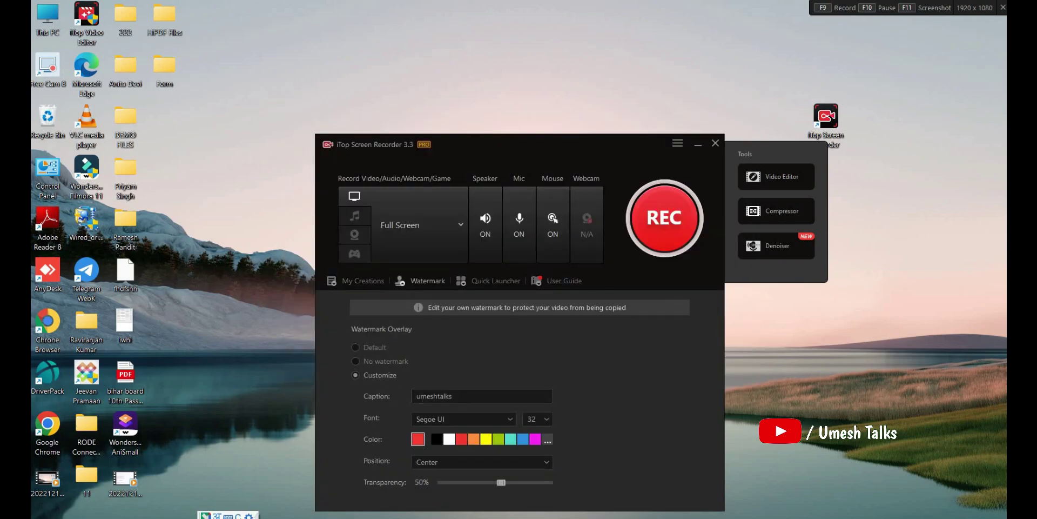
left_click(508, 396)
left_click(537, 482)
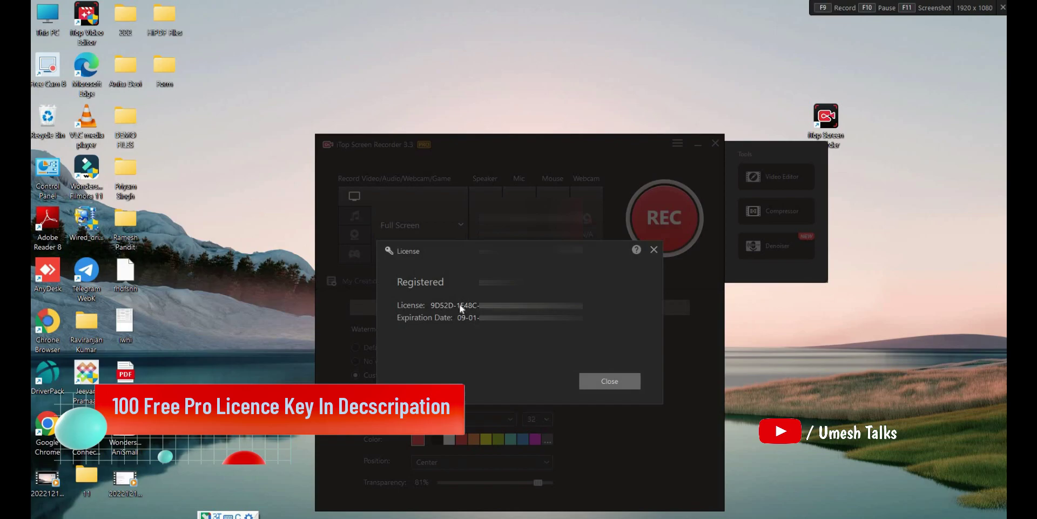
left_click(653, 249)
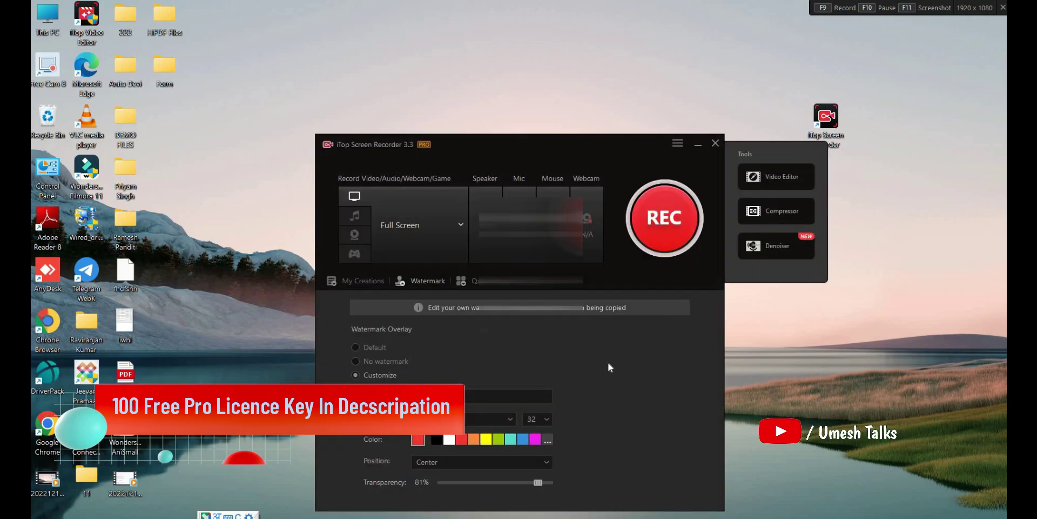